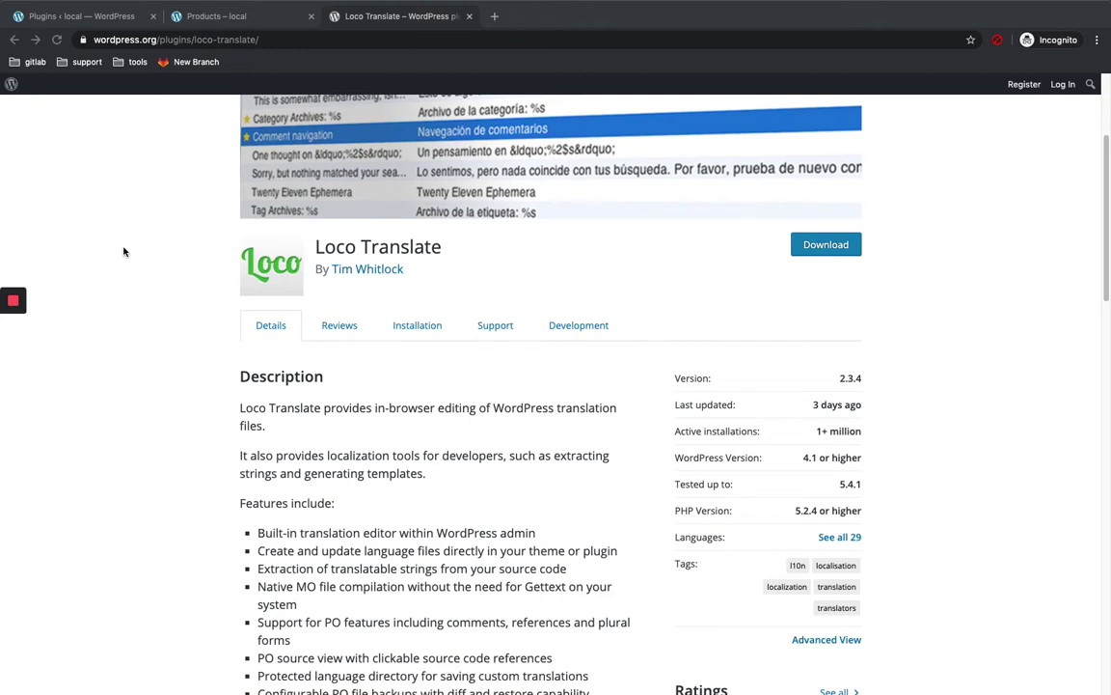
Review the description, feature list and version details on the Loco Translate plugin page
{"action": "scroll", "coordinate": [276, 343], "scroll_direction": "down", "scroll_amount": 1}
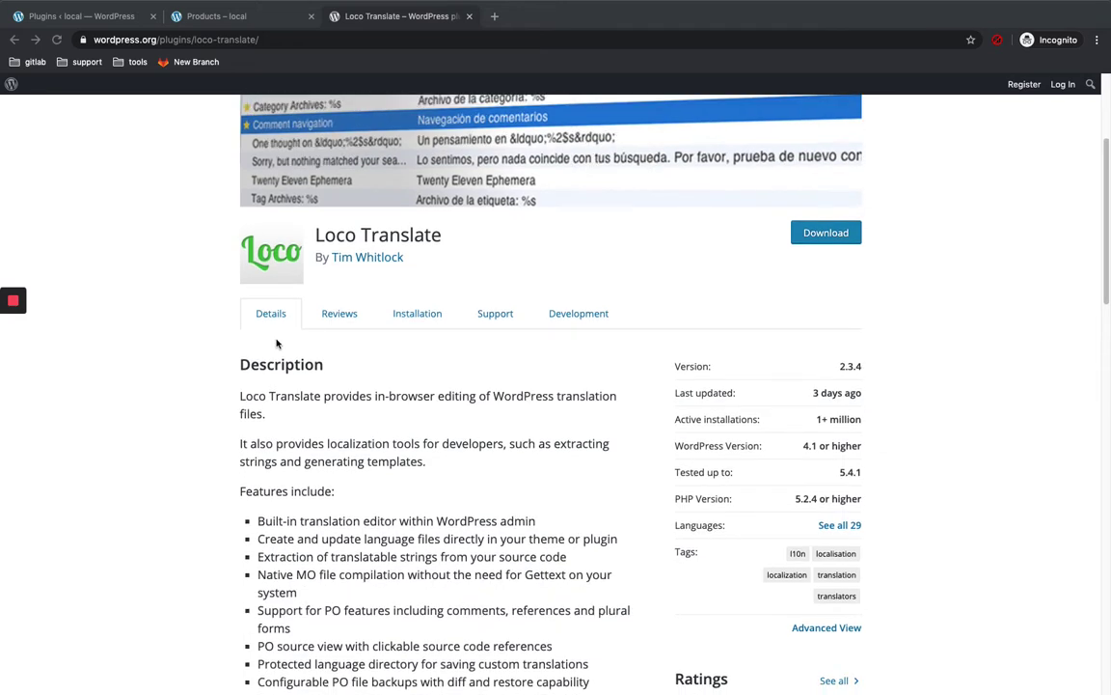
{"action": "scroll", "coordinate": [276, 343], "scroll_direction": "down", "scroll_amount": 5}
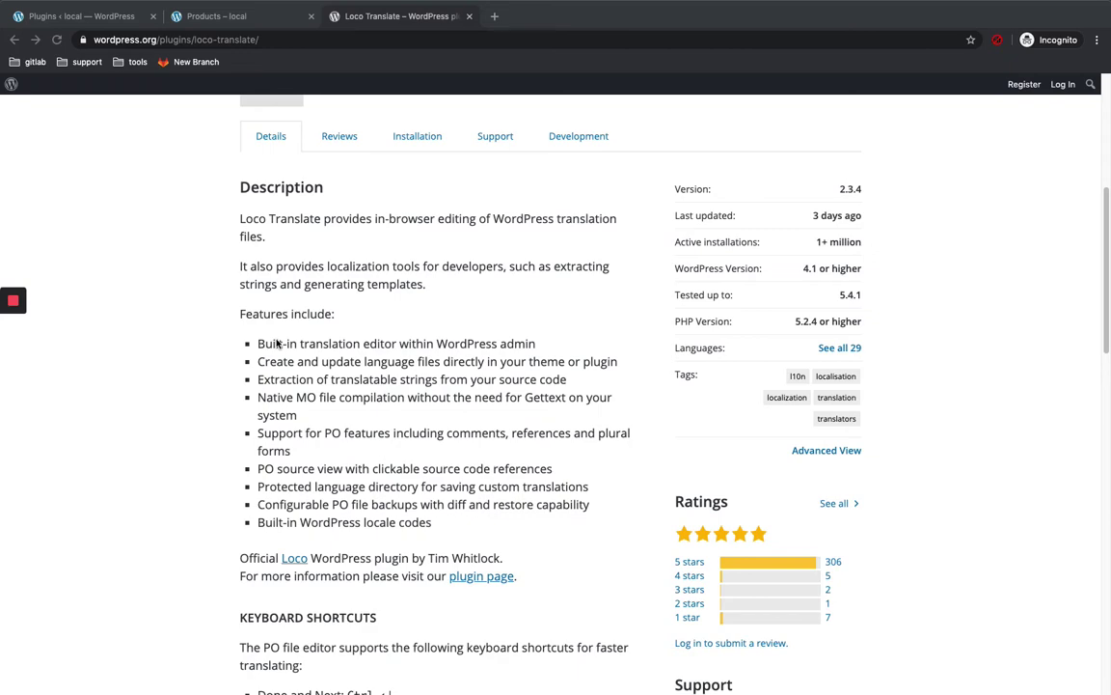
{"action": "scroll", "coordinate": [289, 342], "scroll_direction": "up", "scroll_amount": 6}
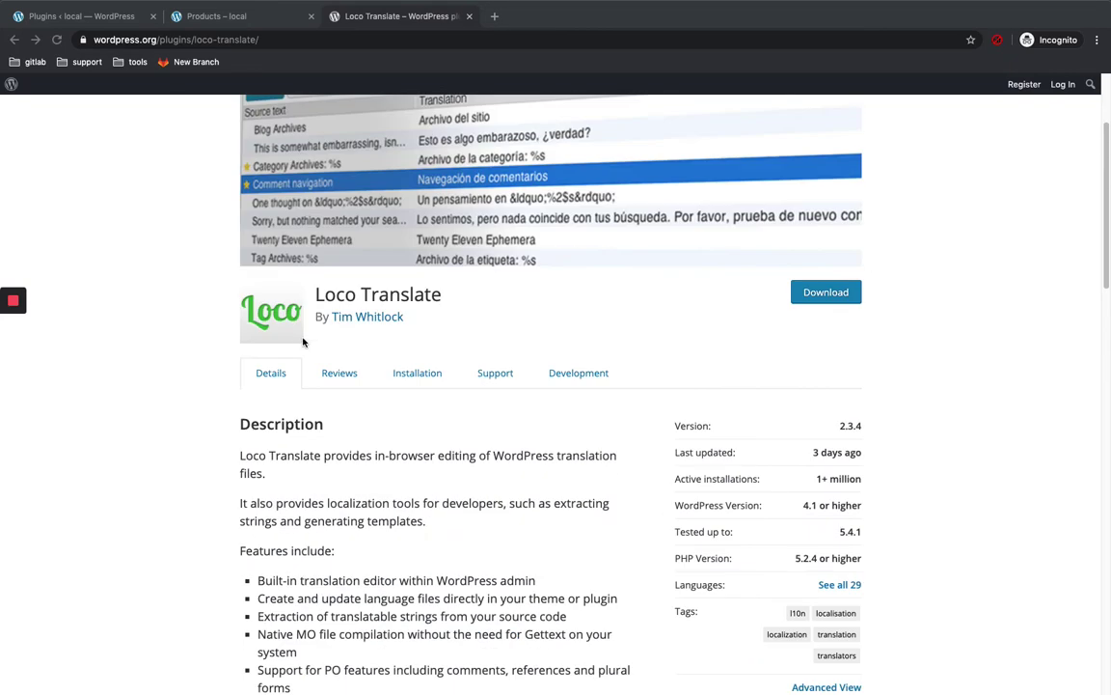
{"action": "scroll", "coordinate": [260, 341], "scroll_direction": "down", "scroll_amount": 1}
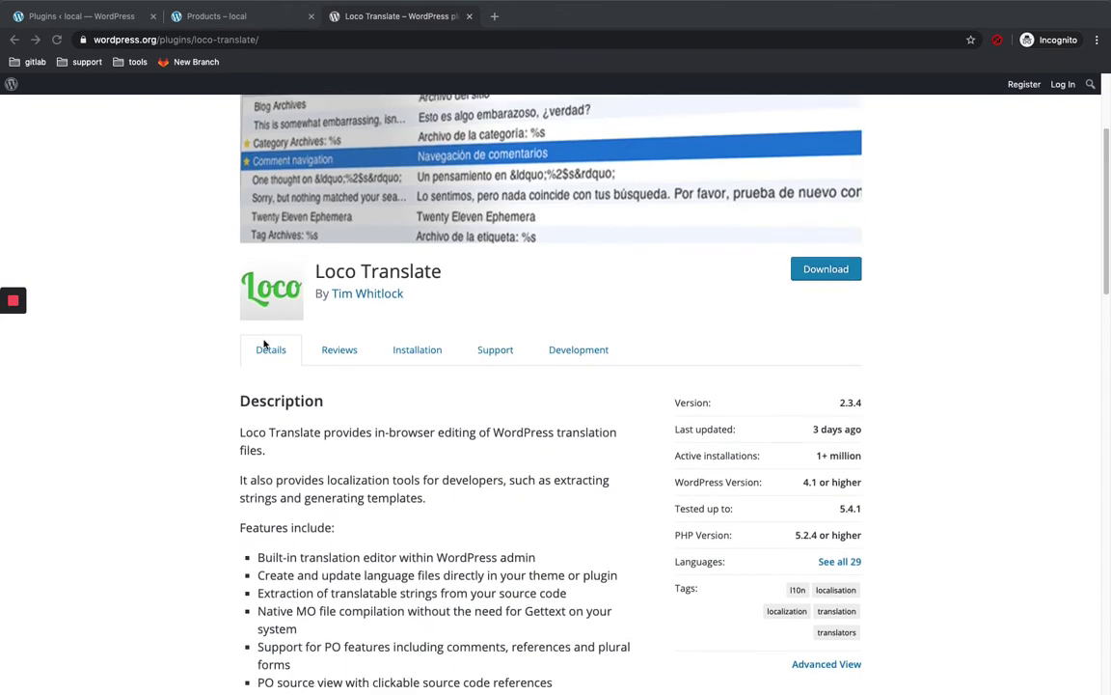
{"action": "scroll", "coordinate": [108, 285], "scroll_direction": "down", "scroll_amount": 1}
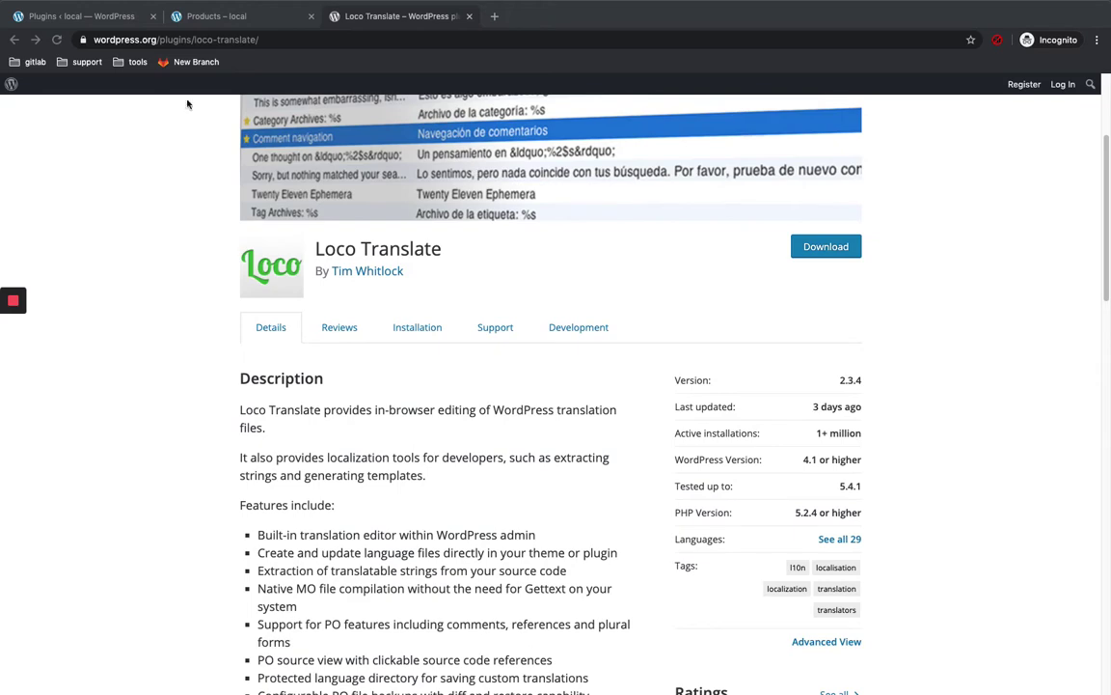
In the local site's admin, search the plugins available to add for "loco translate" and look over the matches
{"action": "left_click", "coordinate": [100, 16]}
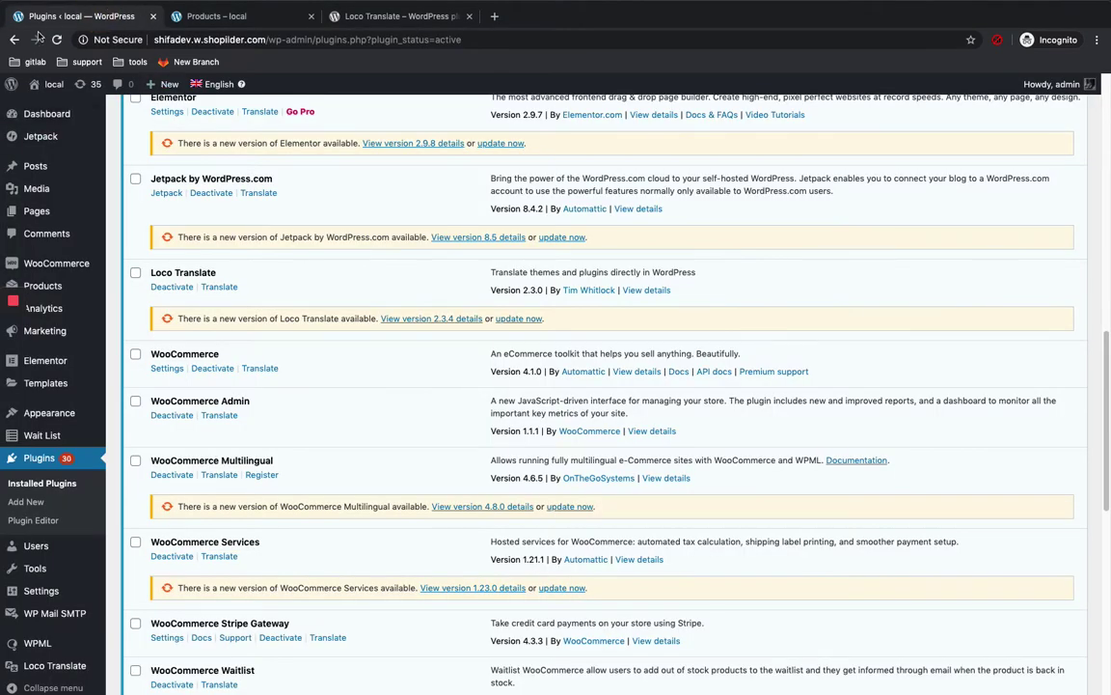
{"action": "left_click", "coordinate": [27, 500]}
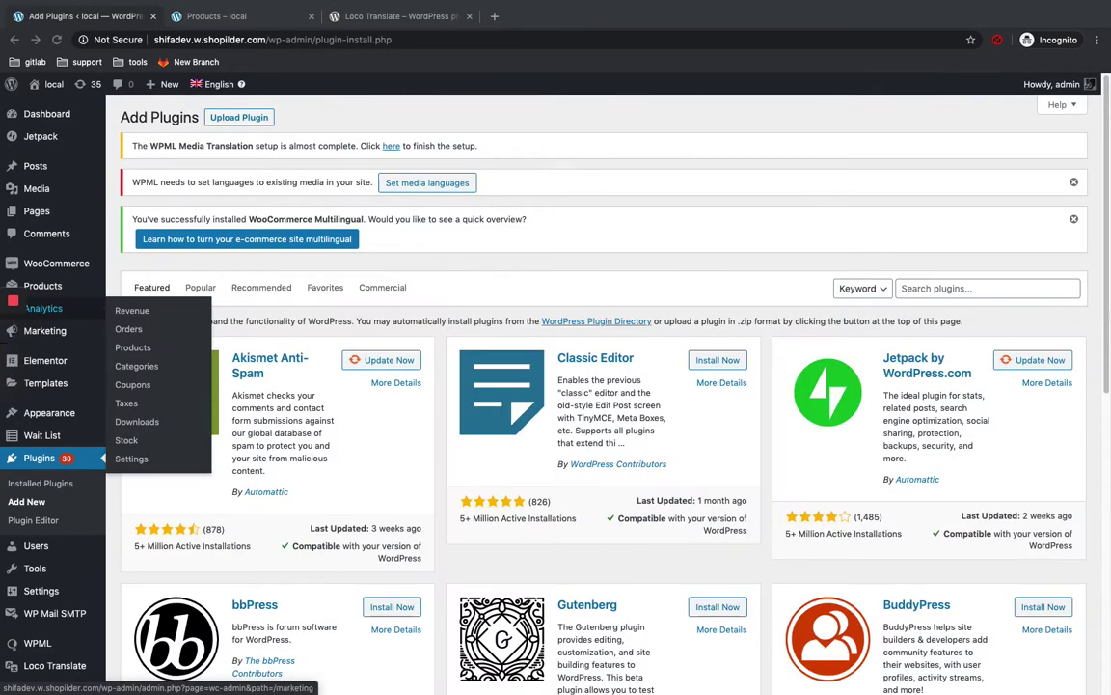
{"action": "left_click", "coordinate": [972, 288]}
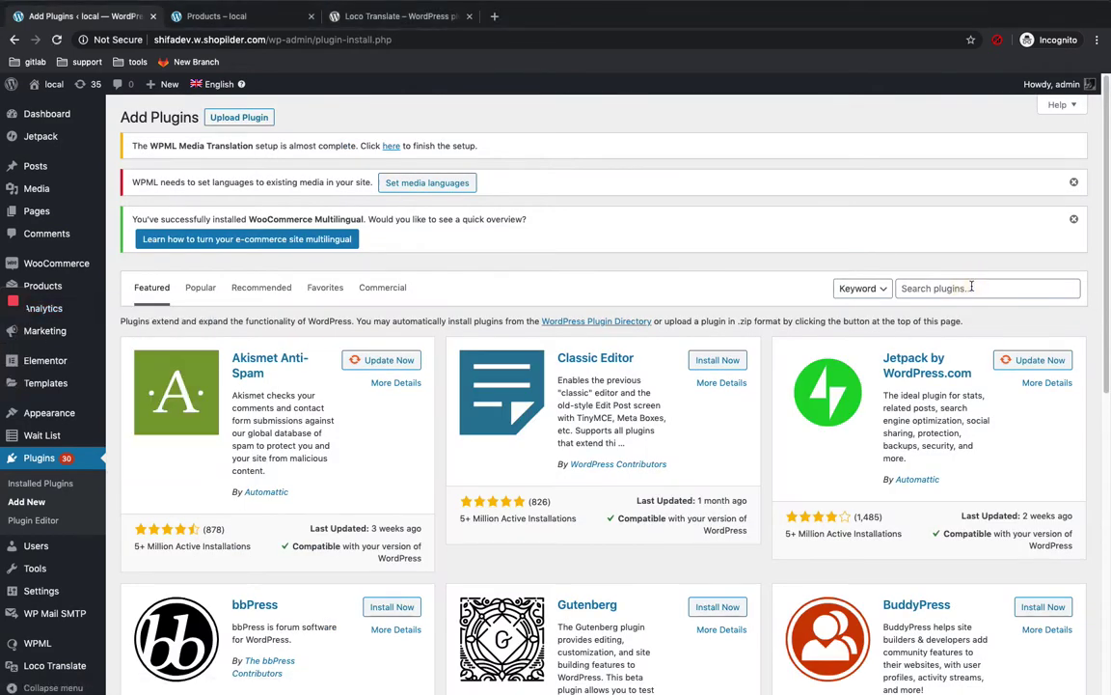
{"action": "scroll", "coordinate": [972, 287], "scroll_direction": "down", "scroll_amount": 5}
{"action": "scroll", "coordinate": [972, 288], "scroll_direction": "up", "scroll_amount": 5}
{"action": "left_click", "coordinate": [978, 287]}
{"action": "type", "text": "loc"}
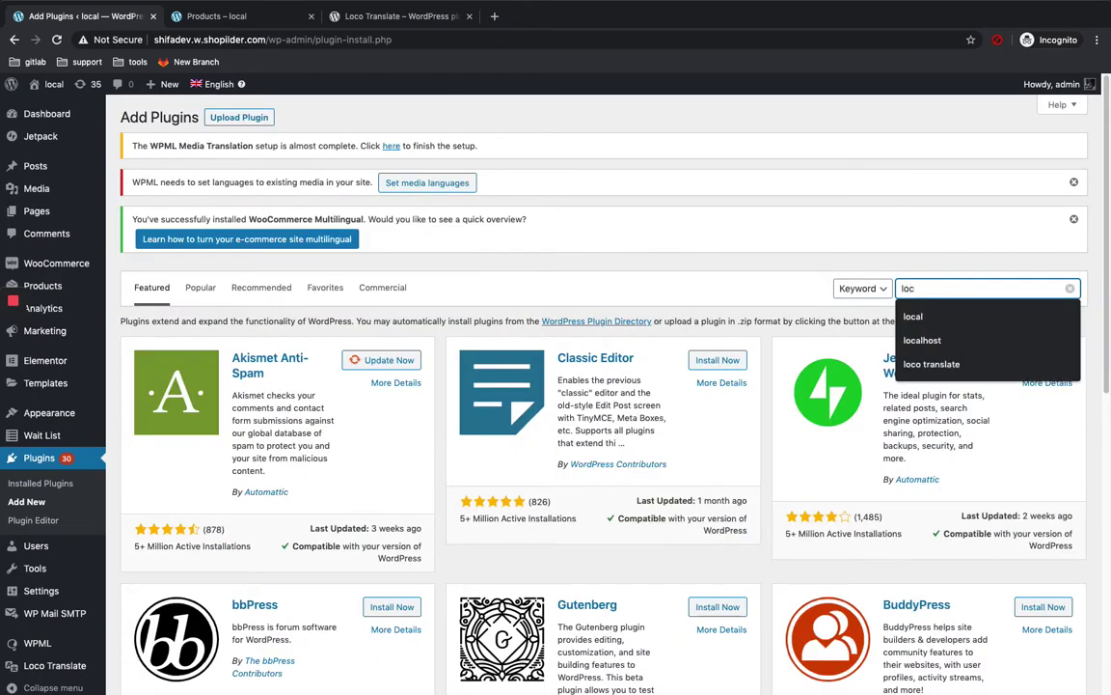
{"action": "type", "text": "o"}
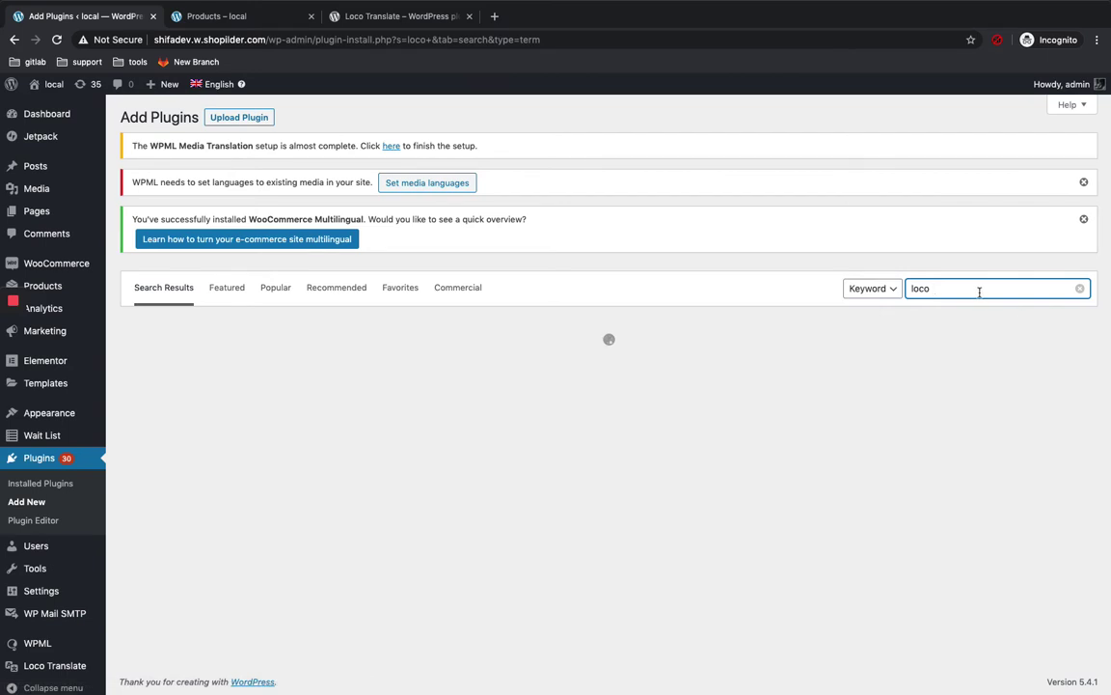
{"action": "type", "text": " tr"}
{"action": "left_click", "coordinate": [982, 316]}
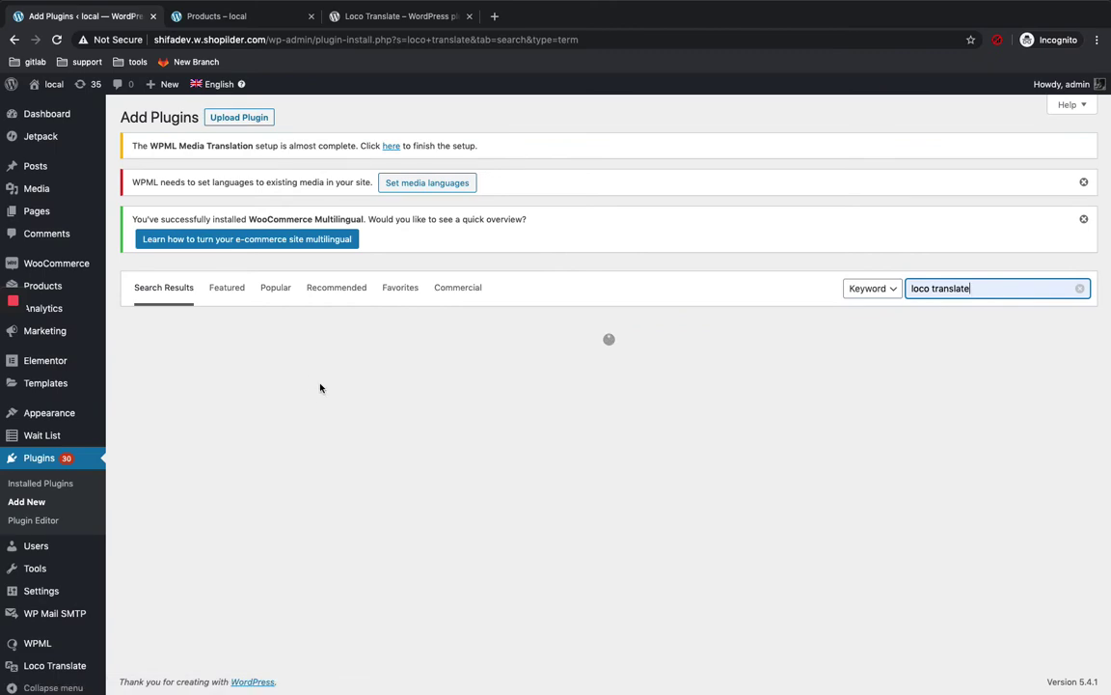
{"action": "scroll", "coordinate": [328, 289], "scroll_direction": "down", "scroll_amount": 2}
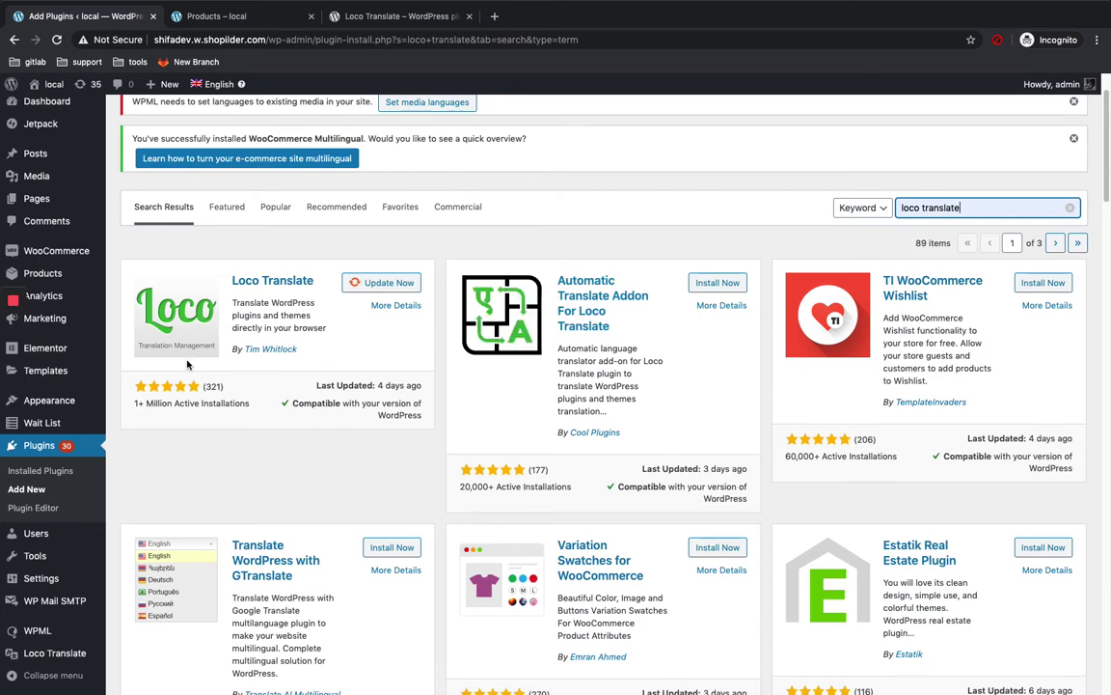
{"action": "scroll", "coordinate": [187, 363], "scroll_direction": "down", "scroll_amount": 1}
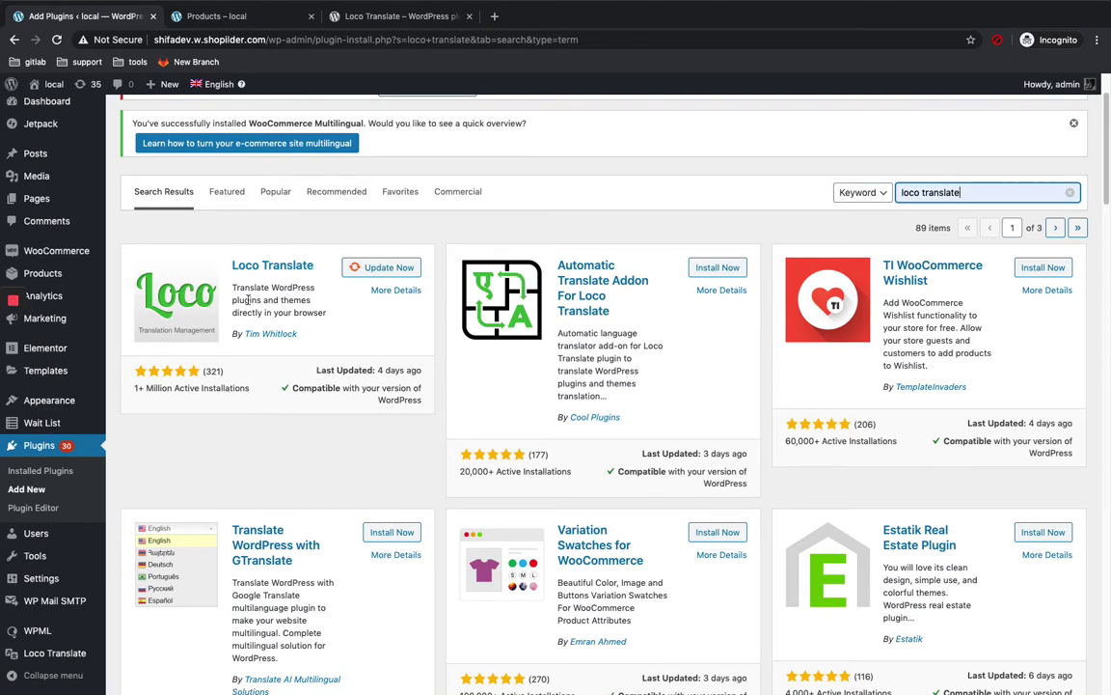
{"action": "scroll", "coordinate": [251, 299], "scroll_direction": "down", "scroll_amount": 3}
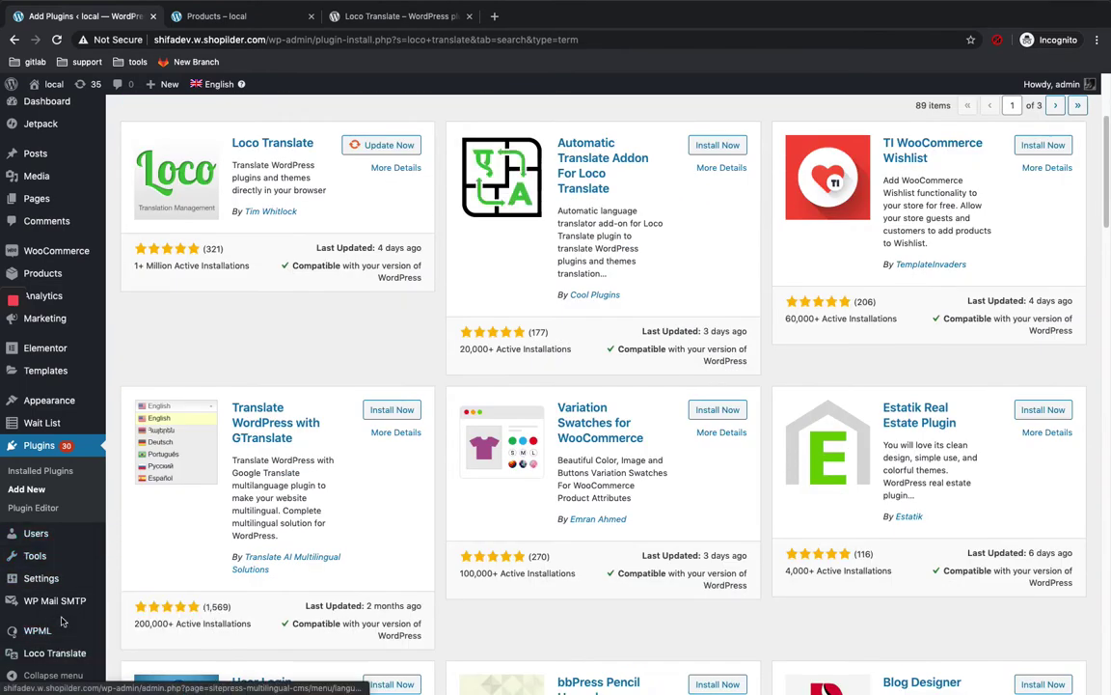
Open Loco Translate's list of installed languages and review the locales in it
{"action": "mouse_move", "coordinate": [66, 656]}
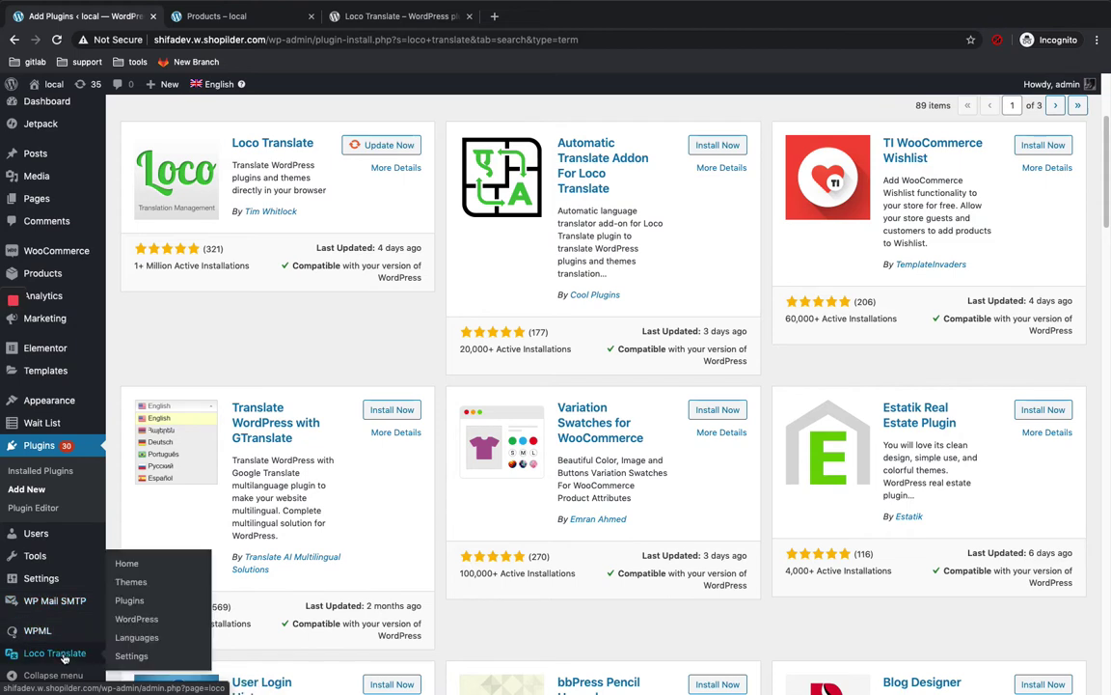
{"action": "left_click", "coordinate": [136, 637]}
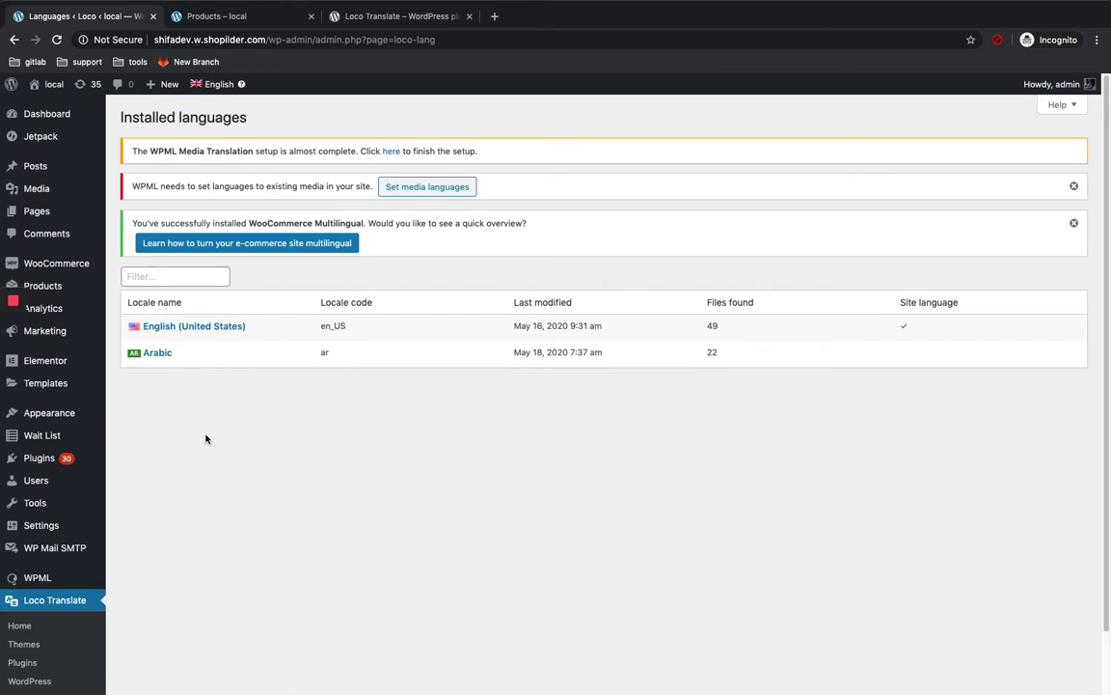
{"action": "scroll", "coordinate": [197, 415], "scroll_direction": "down", "scroll_amount": 1}
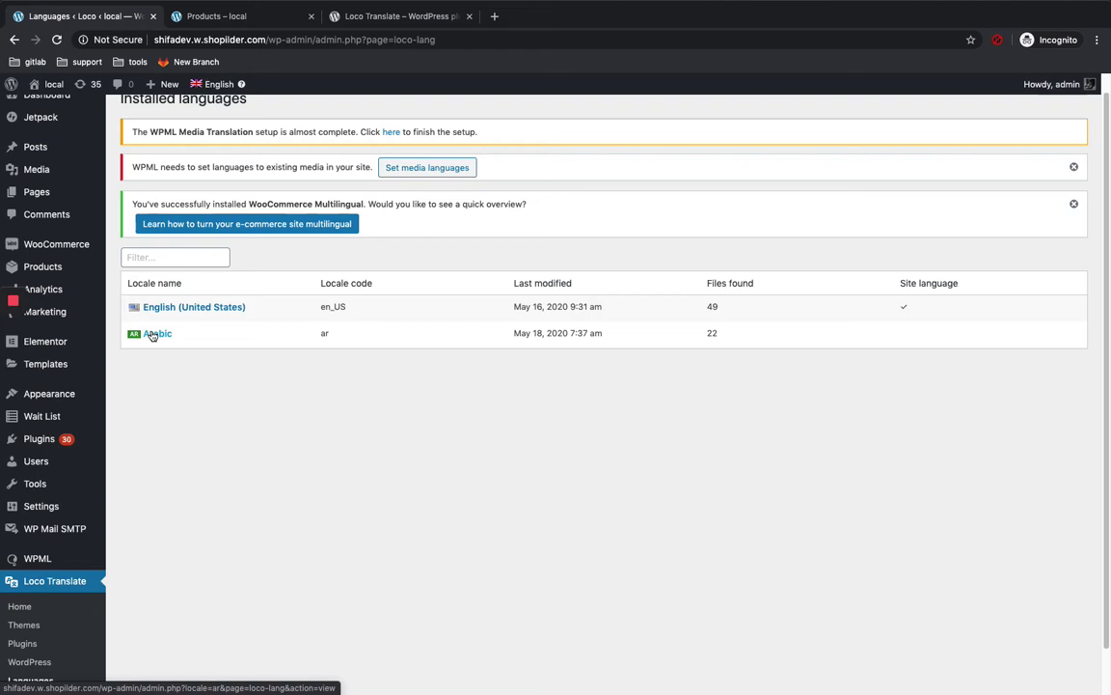
{"action": "scroll", "coordinate": [147, 506], "scroll_direction": "down", "scroll_amount": 1}
{"action": "scroll", "coordinate": [148, 506], "scroll_direction": "down", "scroll_amount": 2}
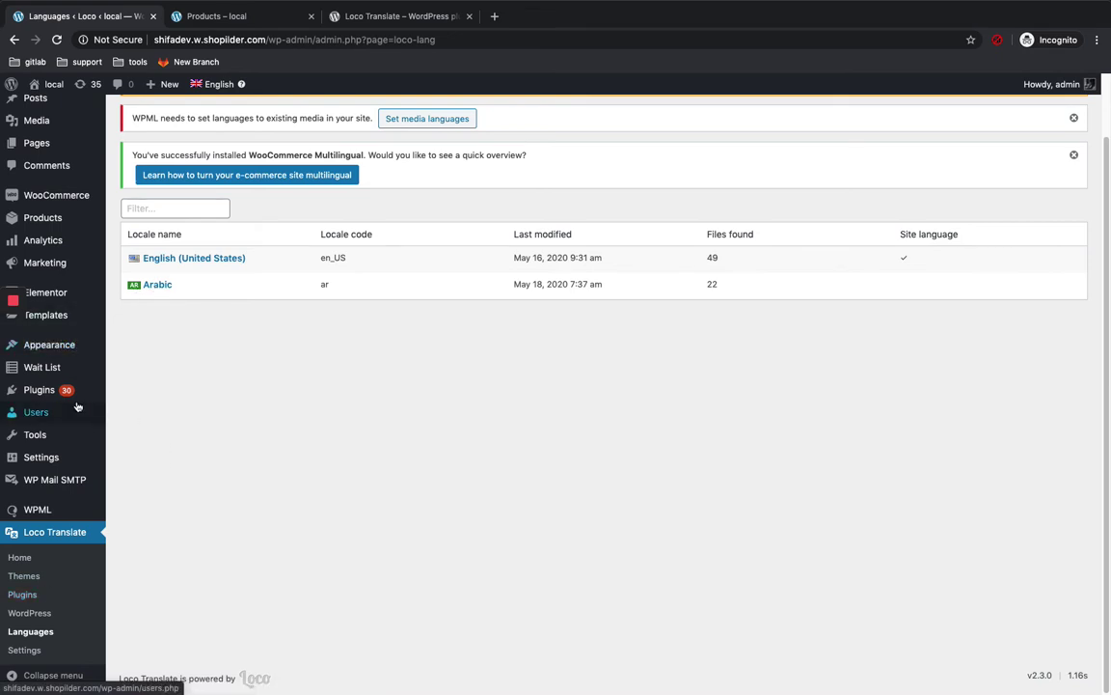
Browse the site's installed plugins and locate the translate option of the active Appmaker – Convert WooCommerce to Android & iOS Native Mobile Apps plugin
{"action": "mouse_move", "coordinate": [70, 390]}
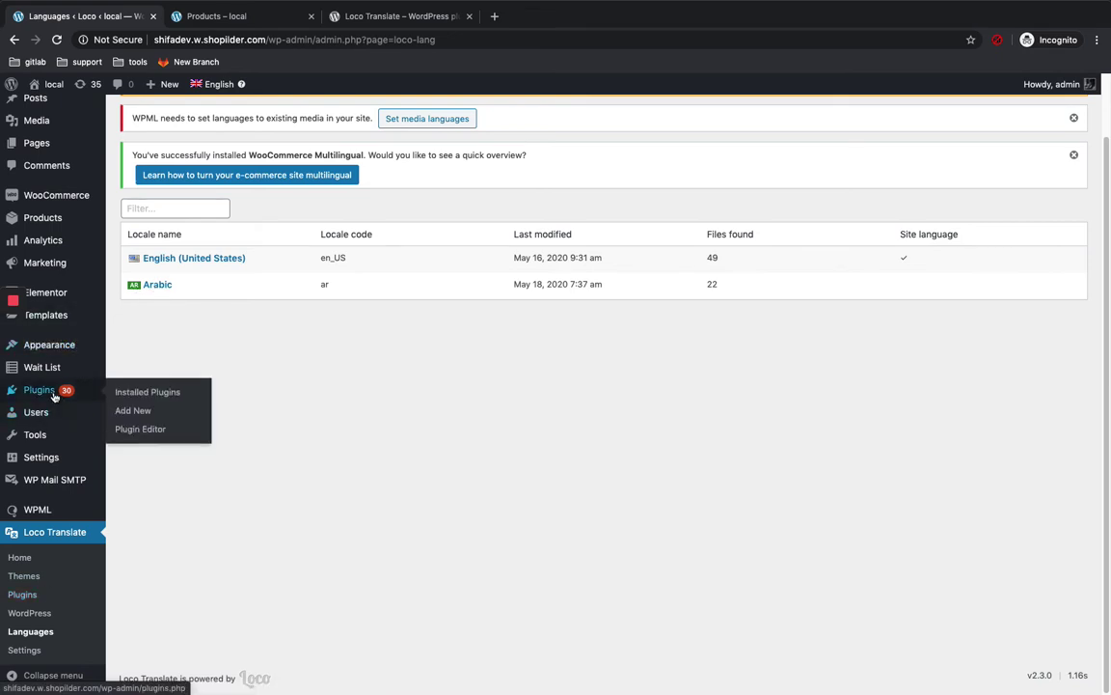
{"action": "left_click", "coordinate": [138, 392]}
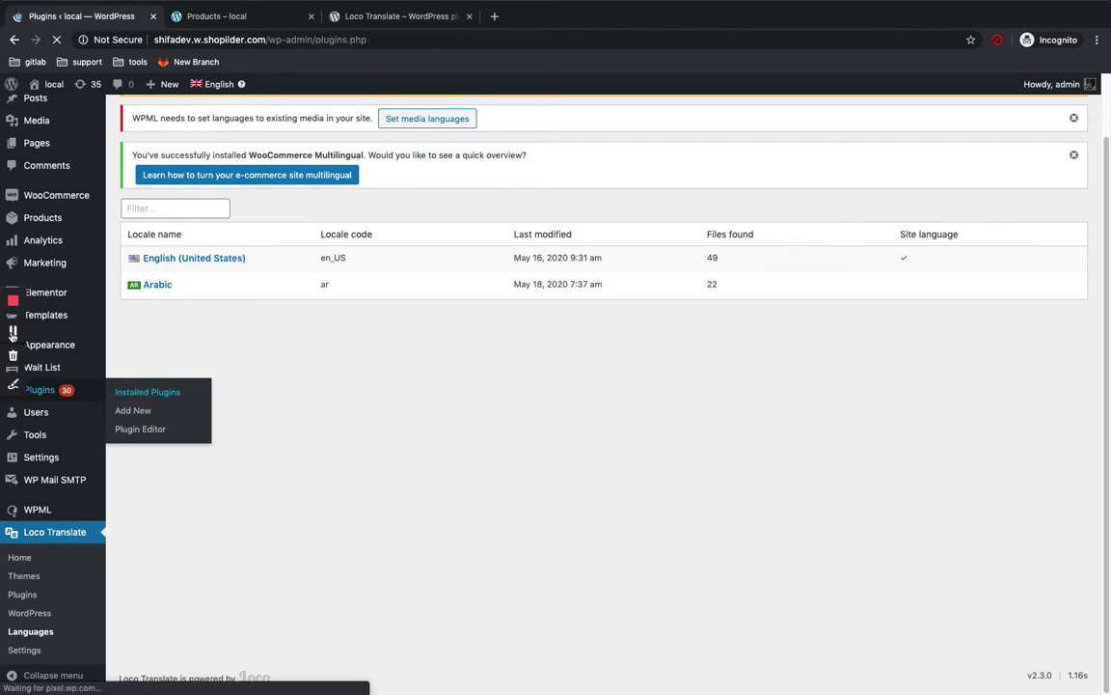
{"action": "scroll", "coordinate": [266, 441], "scroll_direction": "down", "scroll_amount": 10}
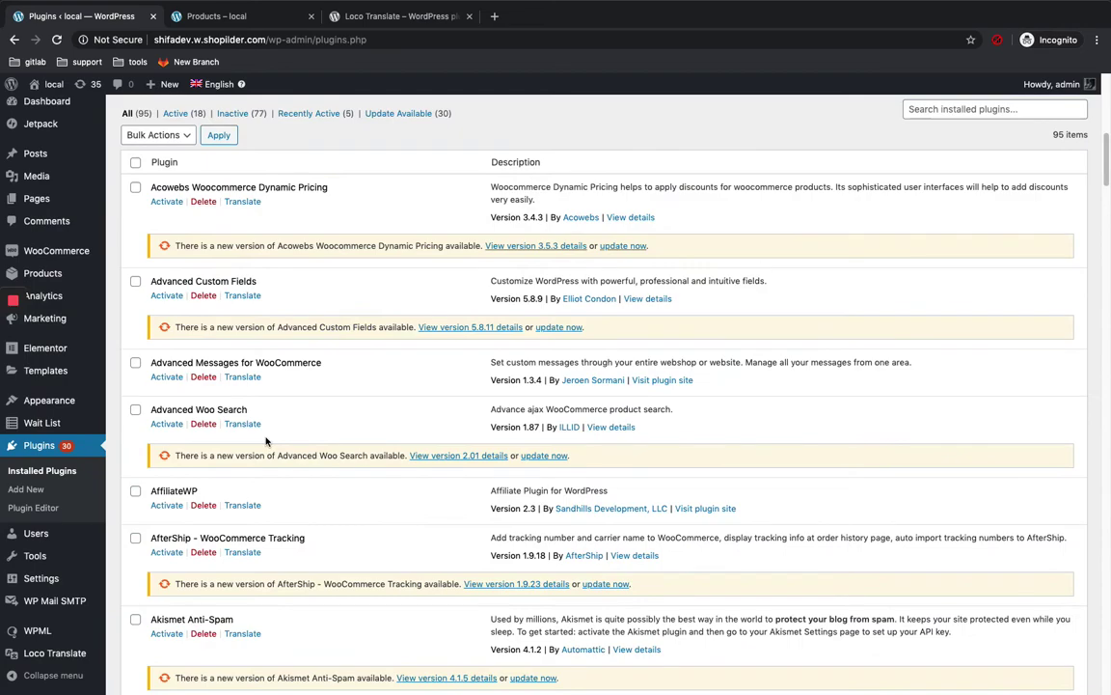
{"action": "scroll", "coordinate": [266, 441], "scroll_direction": "down", "scroll_amount": 10}
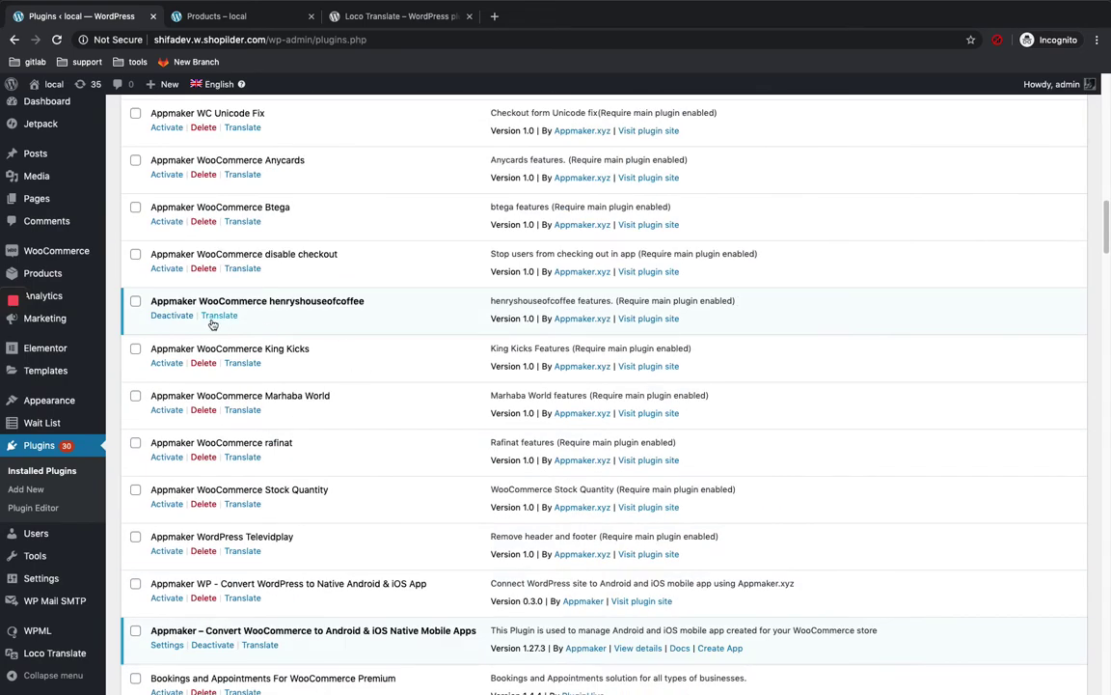
{"action": "scroll", "coordinate": [217, 333], "scroll_direction": "down", "scroll_amount": 5}
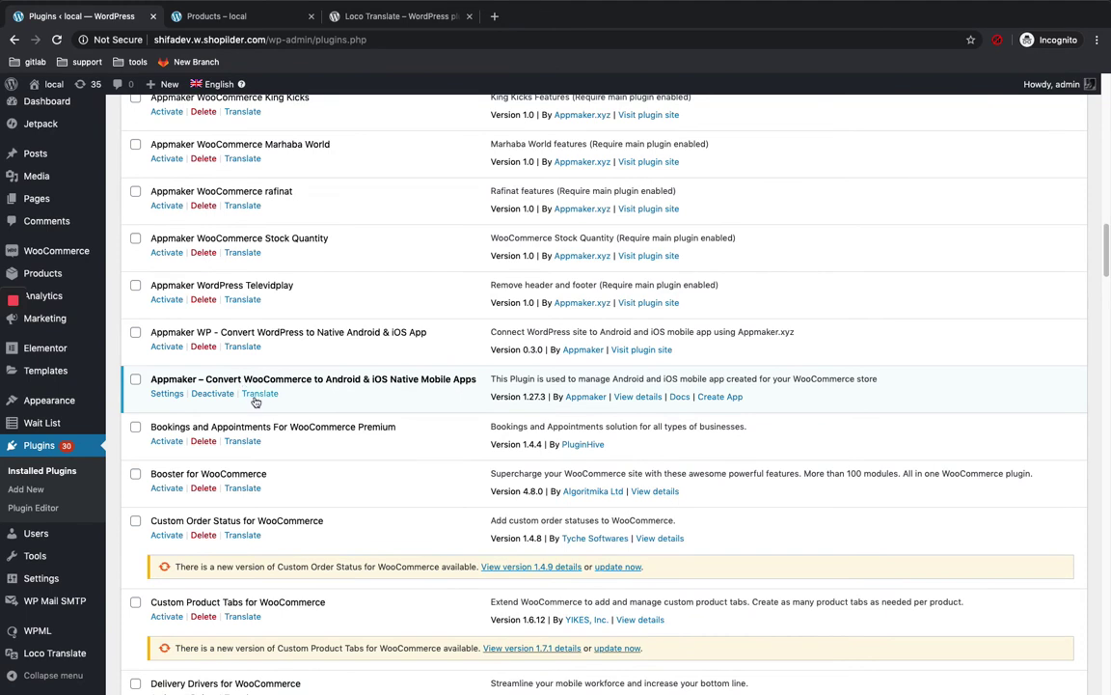
{"action": "scroll", "coordinate": [266, 399], "scroll_direction": "down", "scroll_amount": 1}
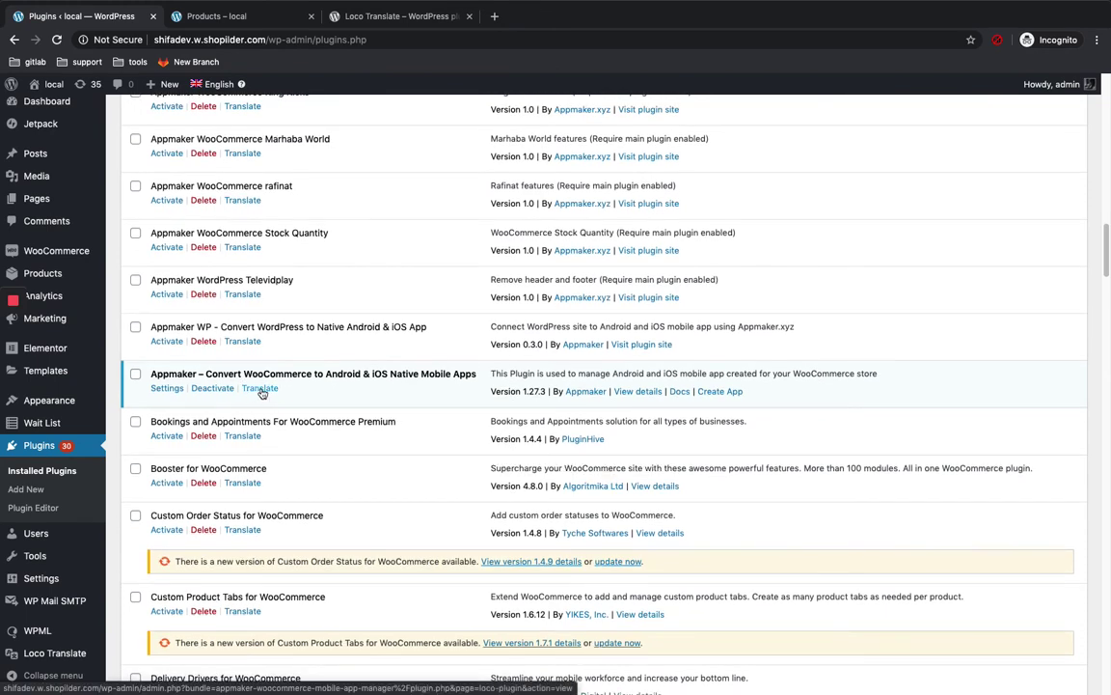
{"action": "scroll", "coordinate": [41, 424], "scroll_direction": "down", "scroll_amount": 2}
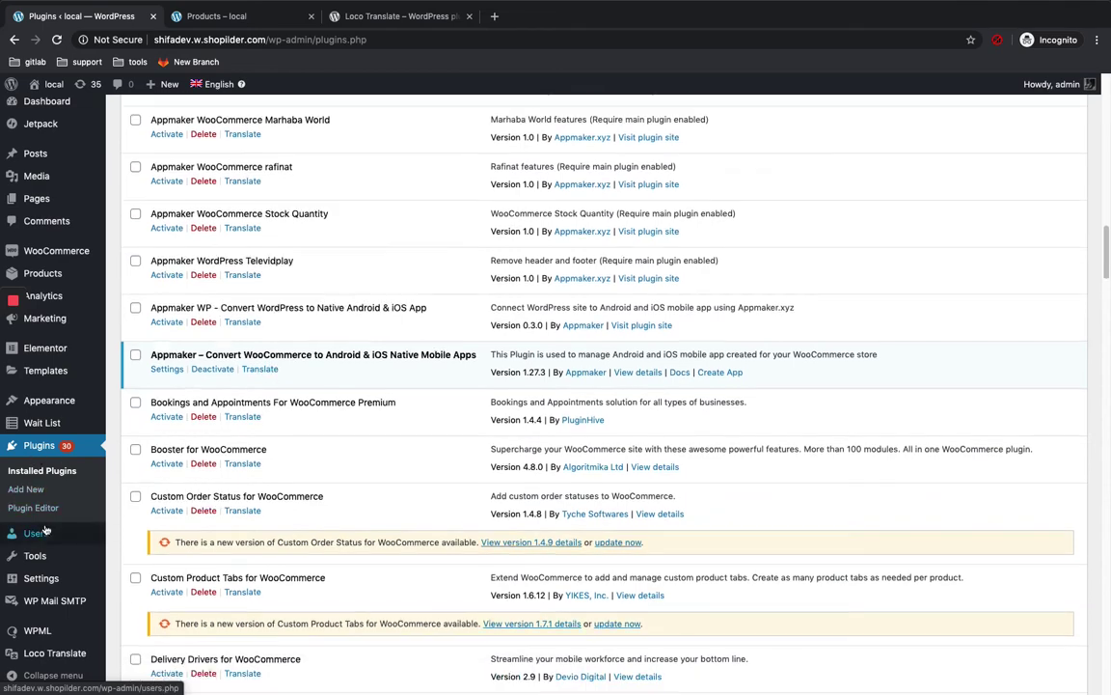
Open Loco Translate's list of translatable plugins and browse its bundles
{"action": "mouse_move", "coordinate": [55, 656]}
{"action": "left_click", "coordinate": [126, 563]}
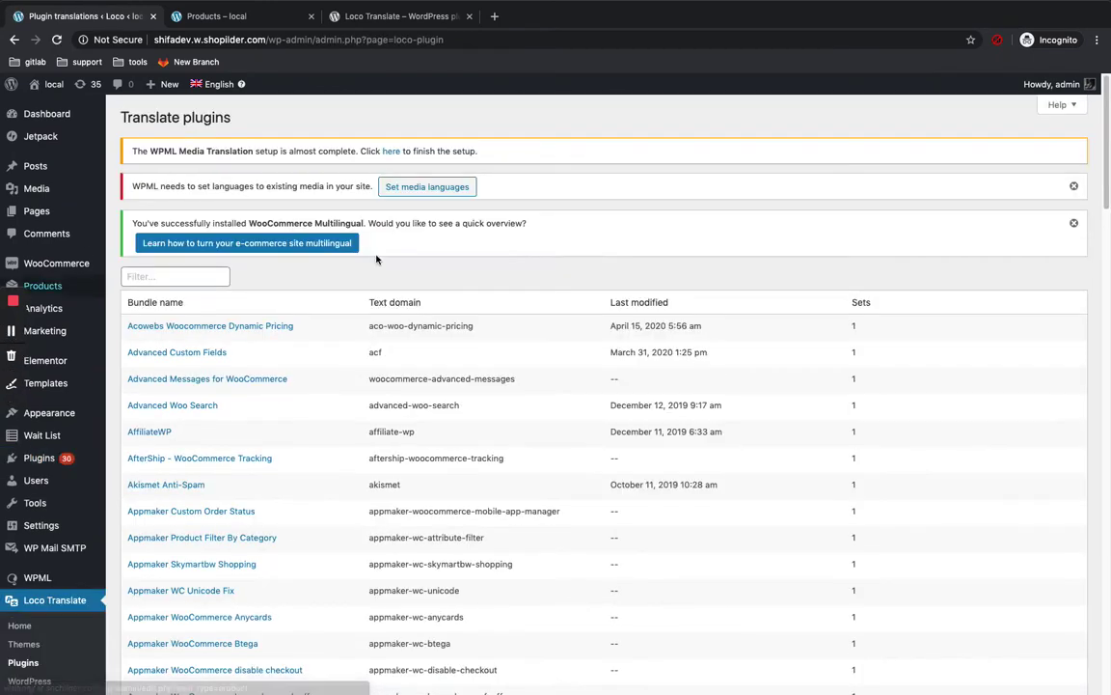
{"action": "scroll", "coordinate": [476, 362], "scroll_direction": "down", "scroll_amount": 1}
{"action": "scroll", "coordinate": [477, 362], "scroll_direction": "down", "scroll_amount": 4}
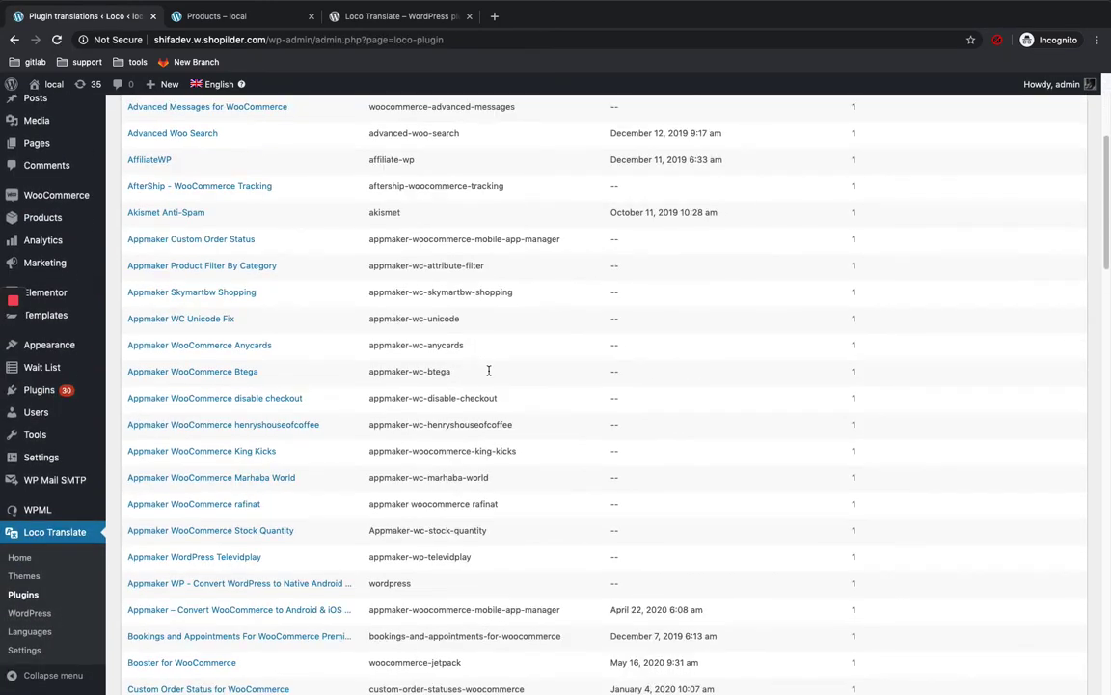
{"action": "scroll", "coordinate": [488, 368], "scroll_direction": "up", "scroll_amount": 2}
{"action": "scroll", "coordinate": [347, 374], "scroll_direction": "down", "scroll_amount": 4}
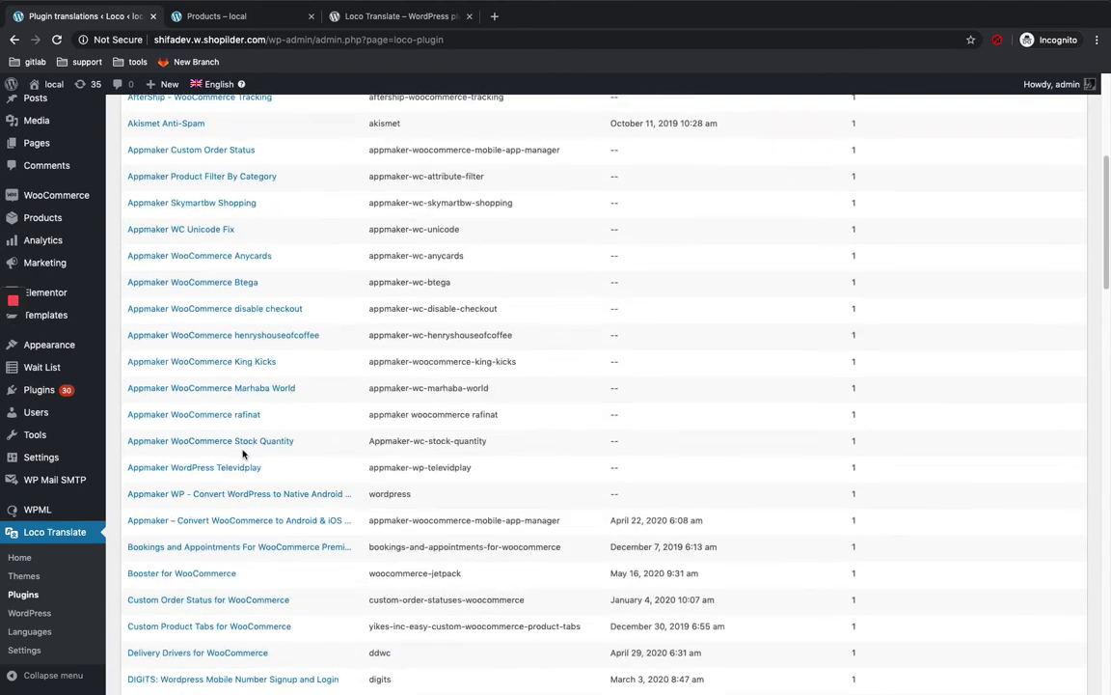
Filter the plugin bundles by "woocommerce" and open the WooCommerce bundle
{"action": "scroll", "coordinate": [243, 453], "scroll_direction": "up", "scroll_amount": 6}
{"action": "left_click", "coordinate": [142, 275]}
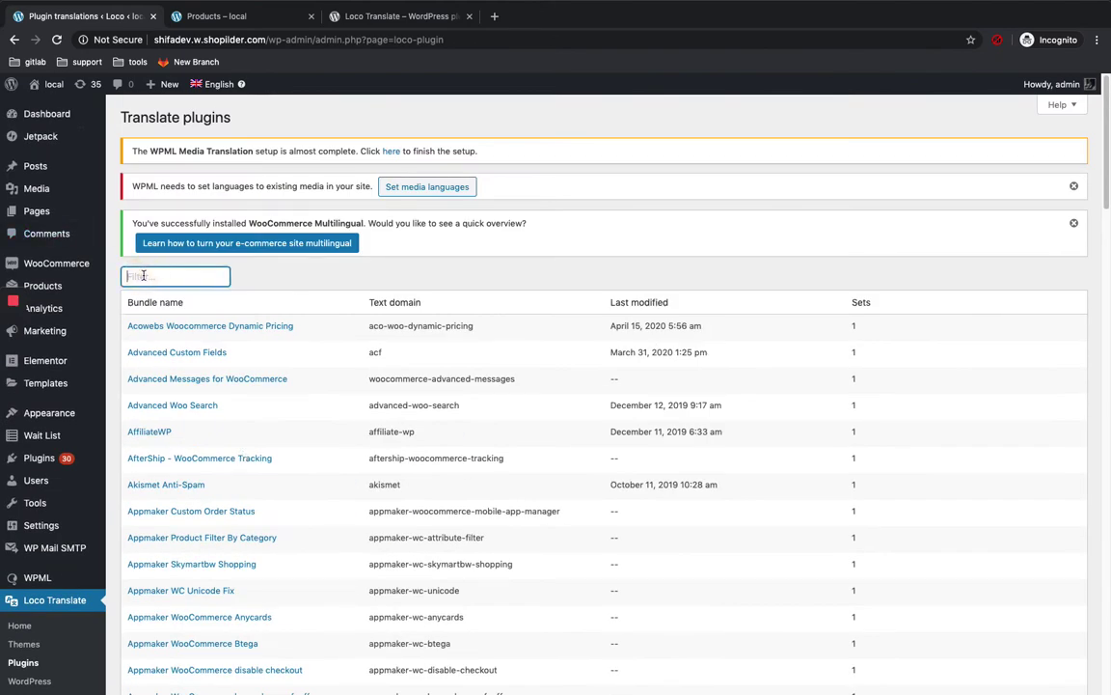
{"action": "type", "text": "woocommerce"}
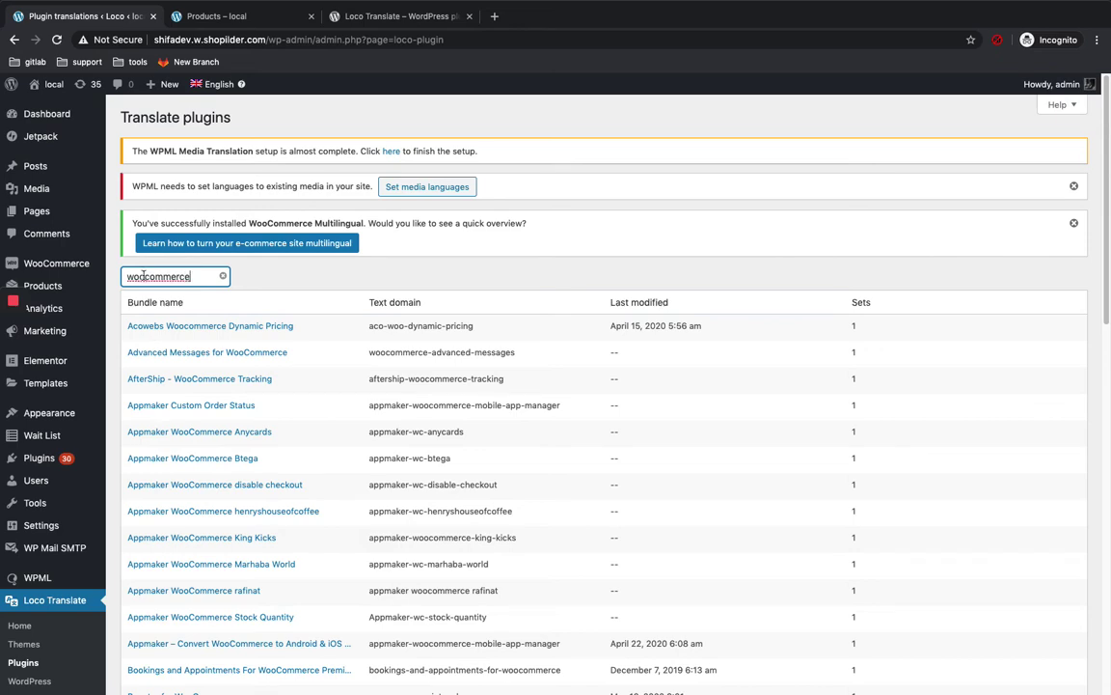
{"action": "scroll", "coordinate": [157, 442], "scroll_direction": "down", "scroll_amount": 5}
{"action": "scroll", "coordinate": [157, 441], "scroll_direction": "down", "scroll_amount": 10}
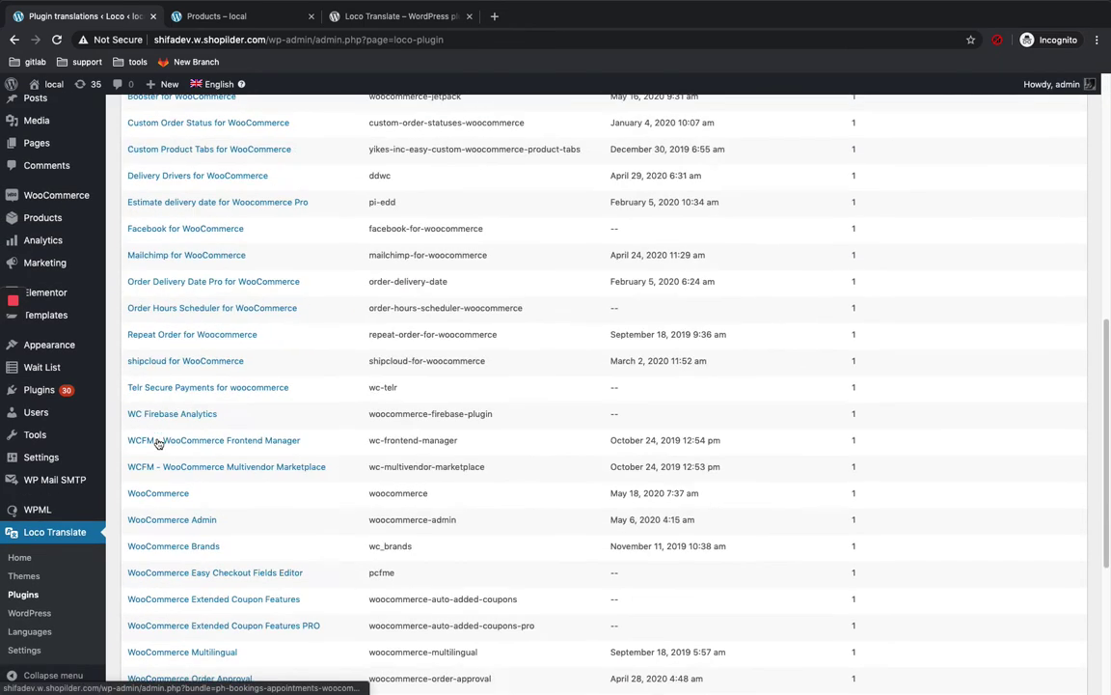
{"action": "left_click", "coordinate": [159, 396]}
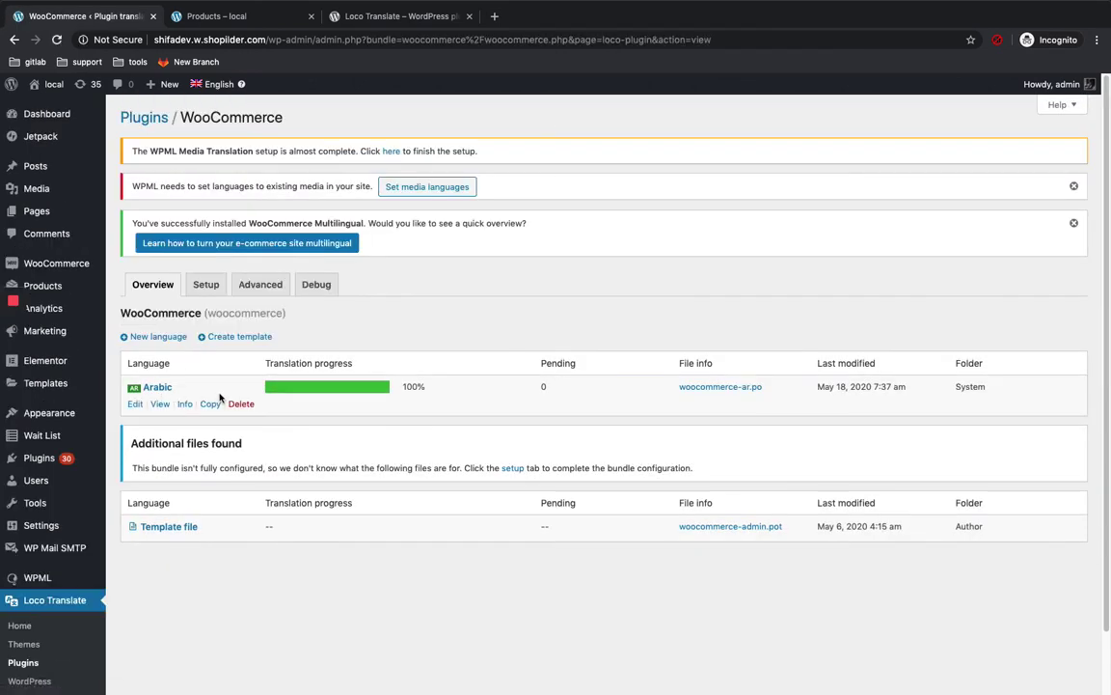
Open the WooCommerce bundle's Arabic translation file woocommerce-ar.po for editing
{"action": "scroll", "coordinate": [220, 397], "scroll_direction": "down", "scroll_amount": 1}
{"action": "scroll", "coordinate": [220, 397], "scroll_direction": "down", "scroll_amount": 1}
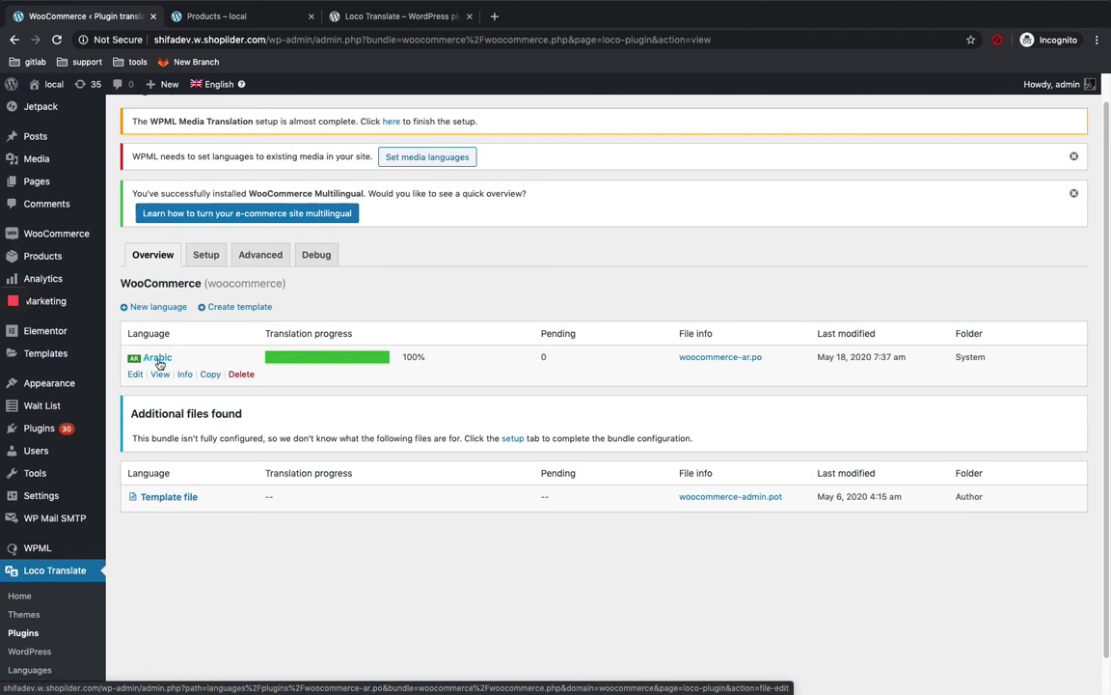
{"action": "left_click", "coordinate": [136, 374]}
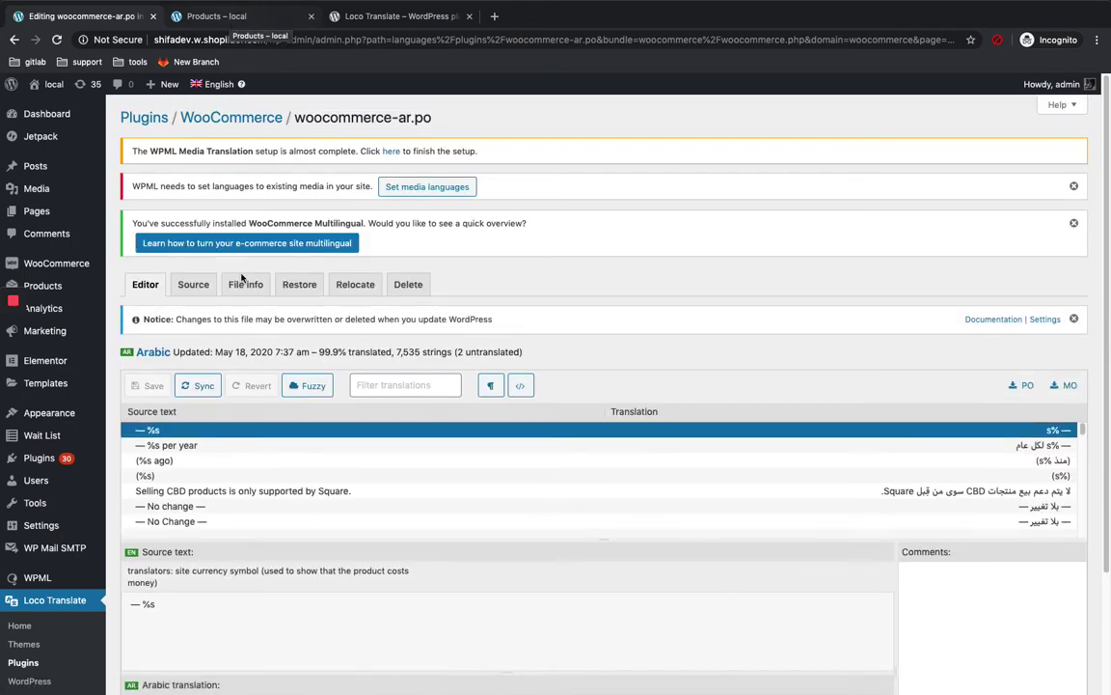
{"action": "scroll", "coordinate": [248, 337], "scroll_direction": "down", "scroll_amount": 1}
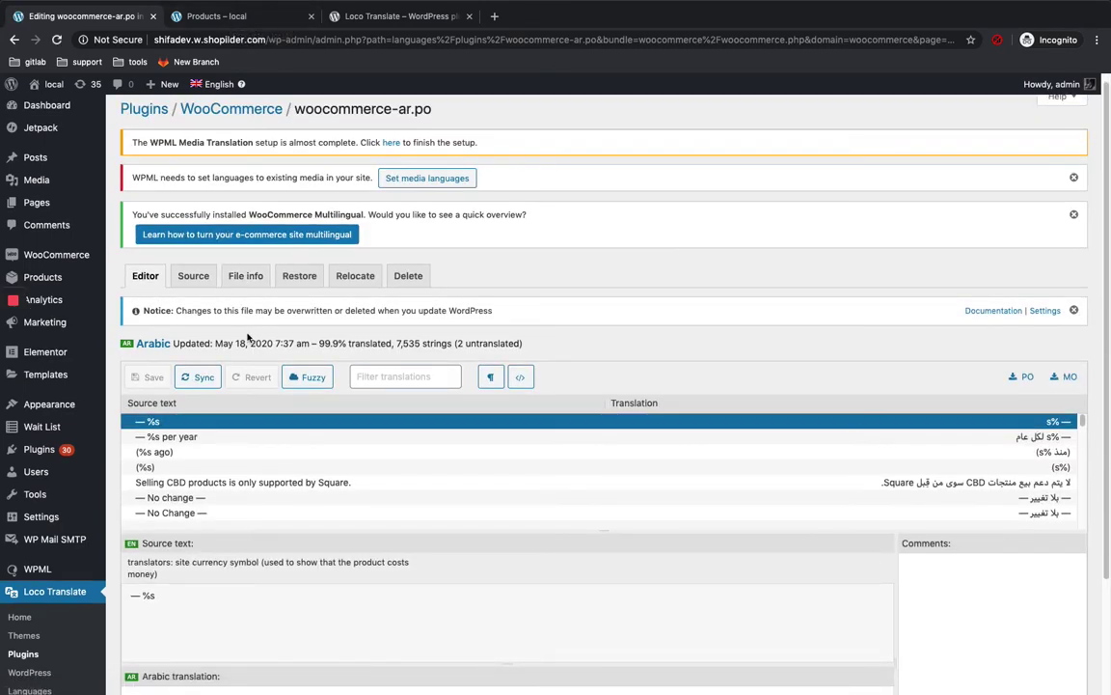
Switch the storefront's shop page from English to Arabic and look over the add-to-cart buttons of its products
{"action": "scroll", "coordinate": [248, 337], "scroll_direction": "down", "scroll_amount": 3}
{"action": "left_click", "coordinate": [220, 21]}
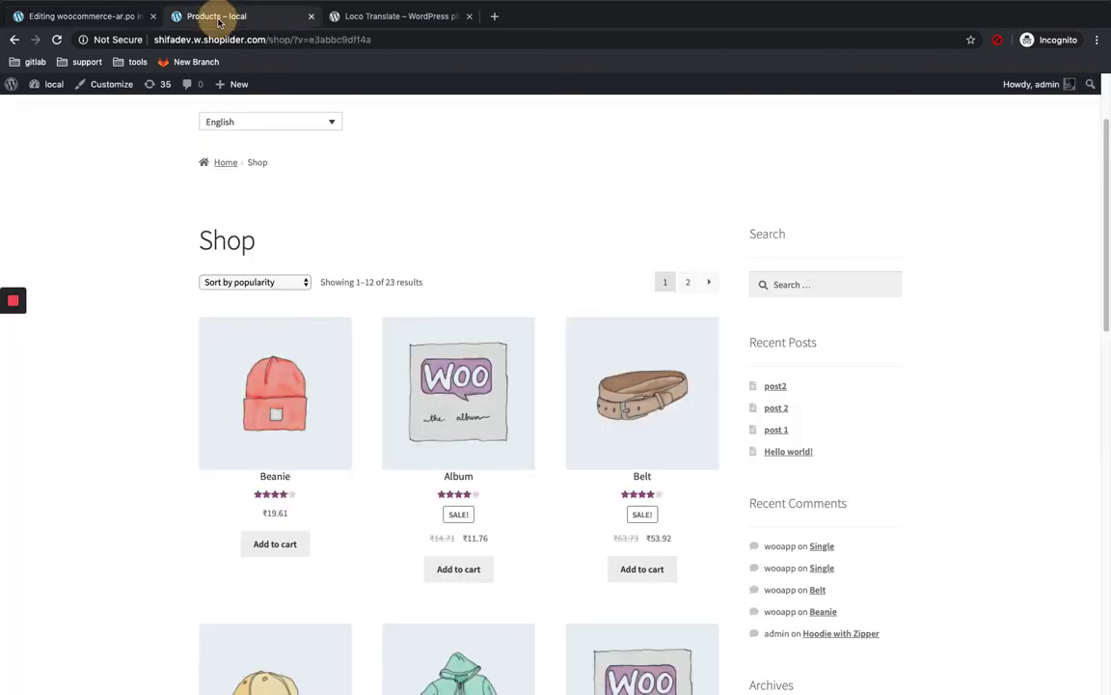
{"action": "scroll", "coordinate": [546, 243], "scroll_direction": "down", "scroll_amount": 1}
{"action": "scroll", "coordinate": [207, 203], "scroll_direction": "up", "scroll_amount": 3}
{"action": "left_click", "coordinate": [208, 202]}
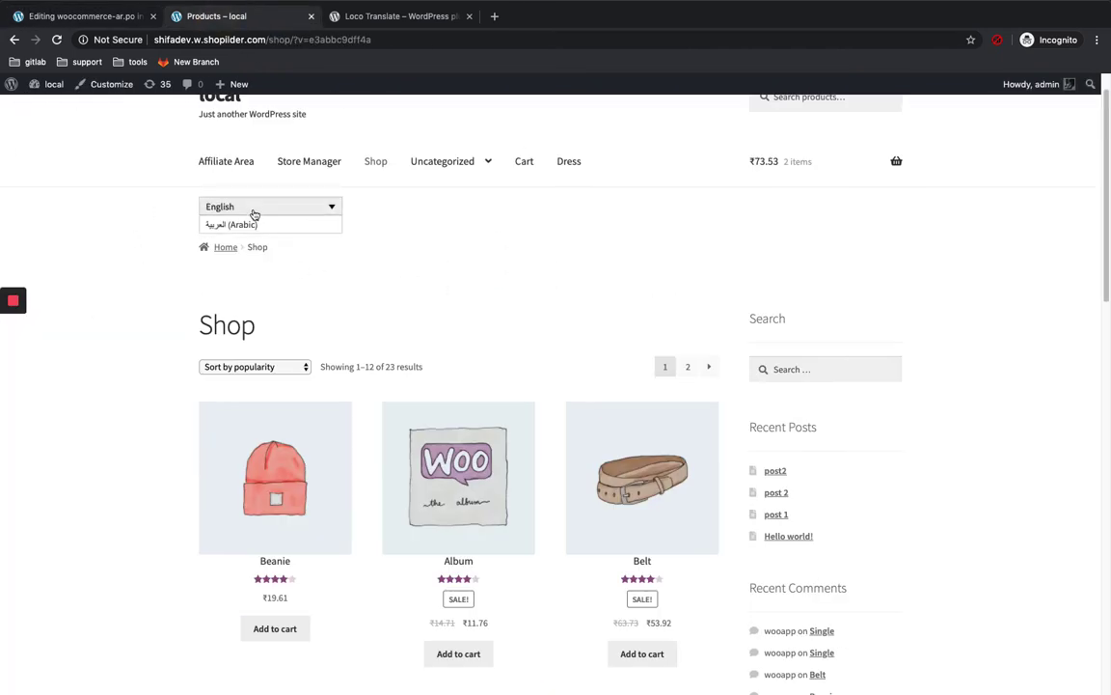
{"action": "left_click", "coordinate": [262, 224]}
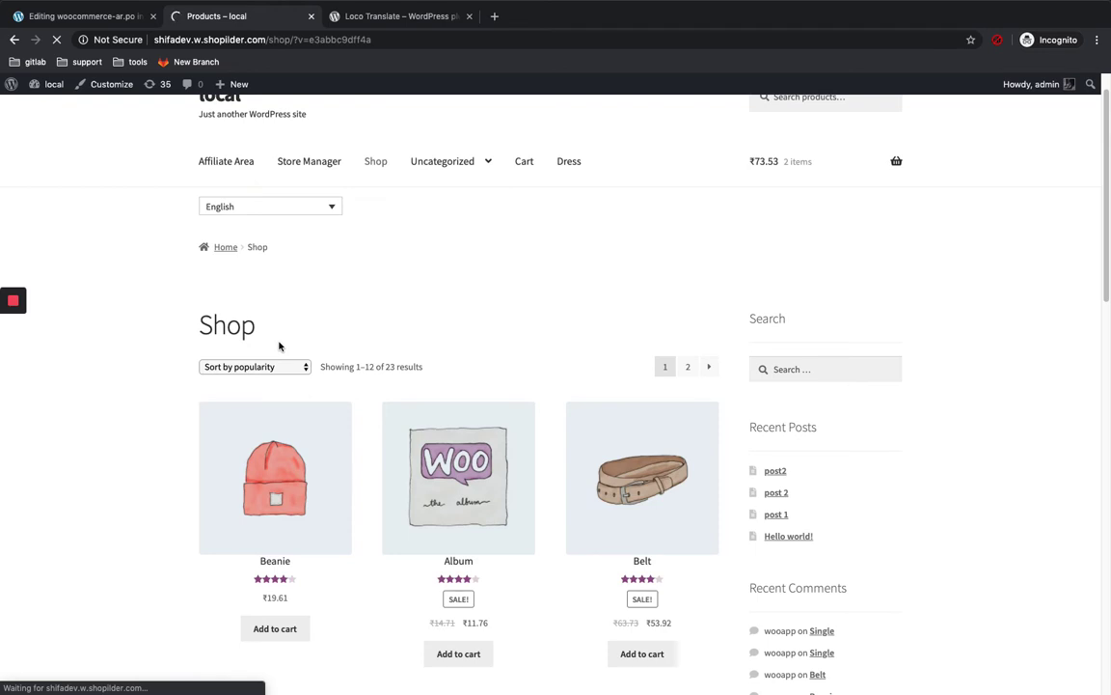
{"action": "scroll", "coordinate": [279, 346], "scroll_direction": "down", "scroll_amount": 5}
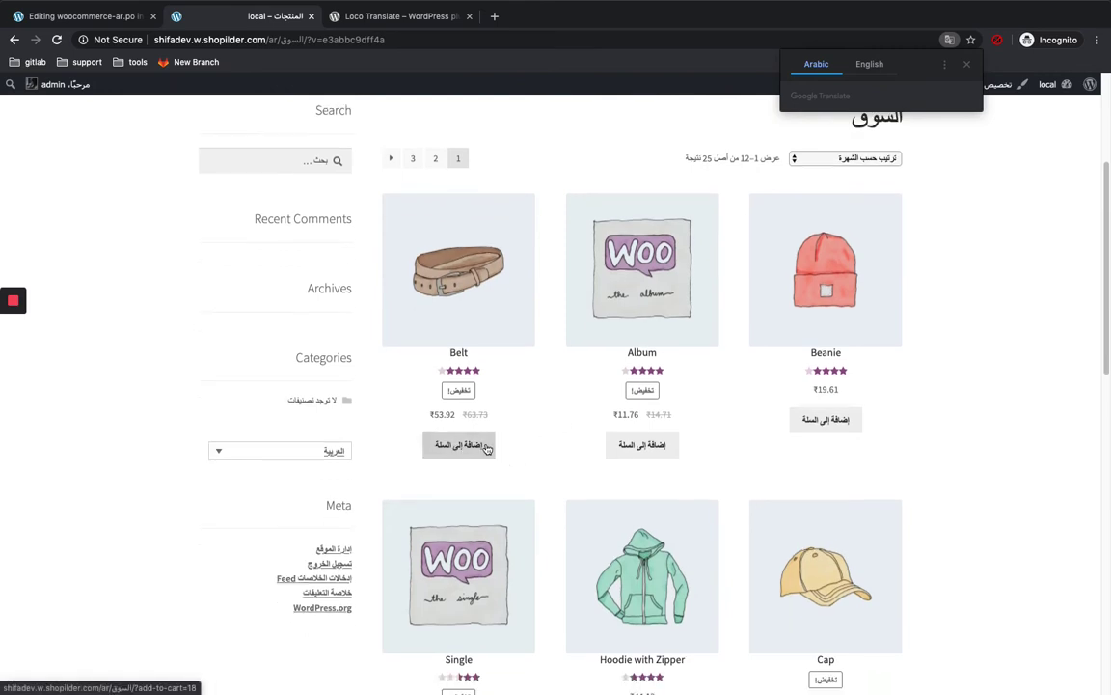
Return to the woocommerce-ar.po editor, filter its translations by "add to cart" and locate the exact "Add to cart" string
{"action": "left_click", "coordinate": [96, 15]}
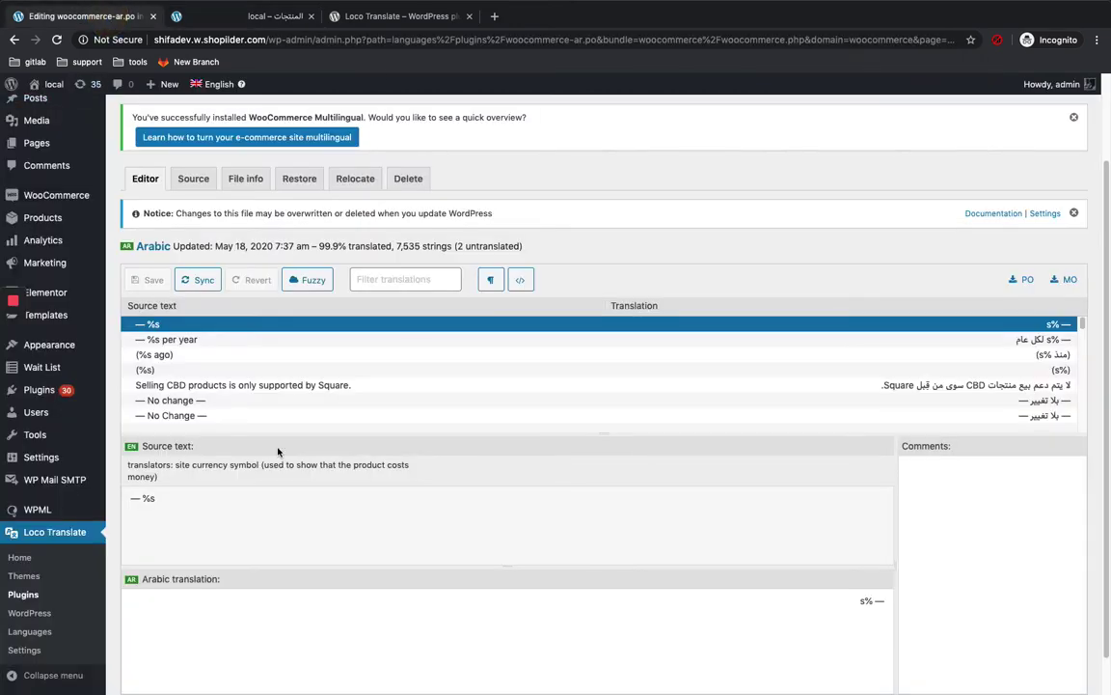
{"action": "left_click", "coordinate": [401, 279]}
{"action": "type", "text": "a"}
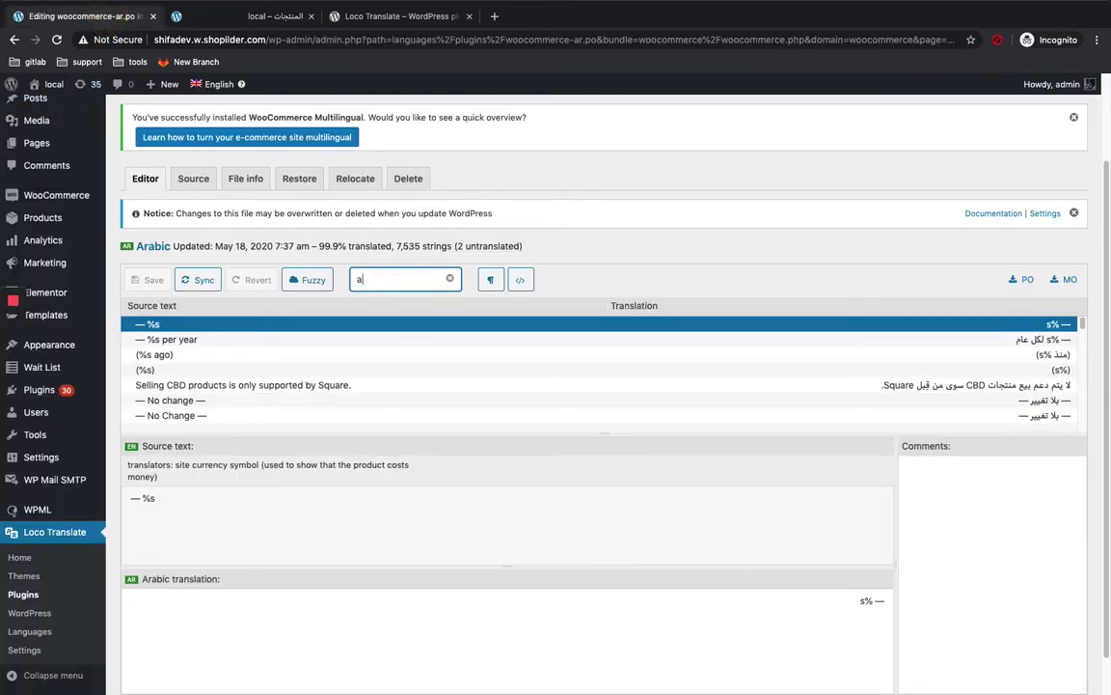
{"action": "type", "text": "dd to cart"}
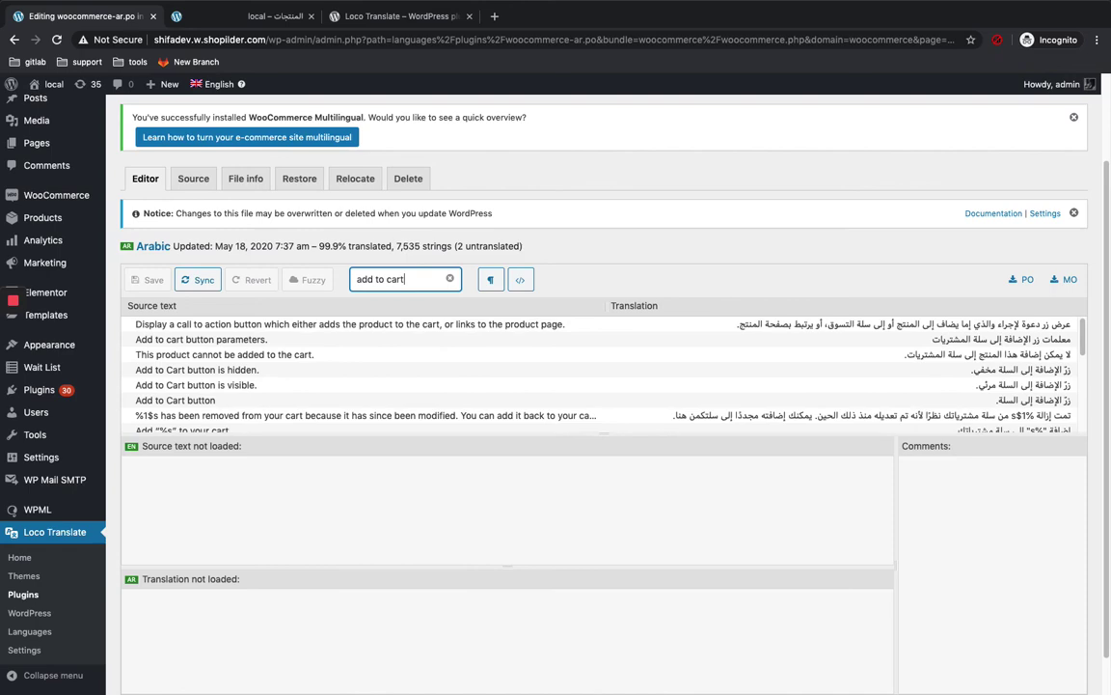
{"action": "scroll", "coordinate": [173, 366], "scroll_direction": "down", "scroll_amount": 3}
{"action": "scroll", "coordinate": [190, 405], "scroll_direction": "up", "scroll_amount": 1}
{"action": "scroll", "coordinate": [190, 407], "scroll_direction": "up", "scroll_amount": 1}
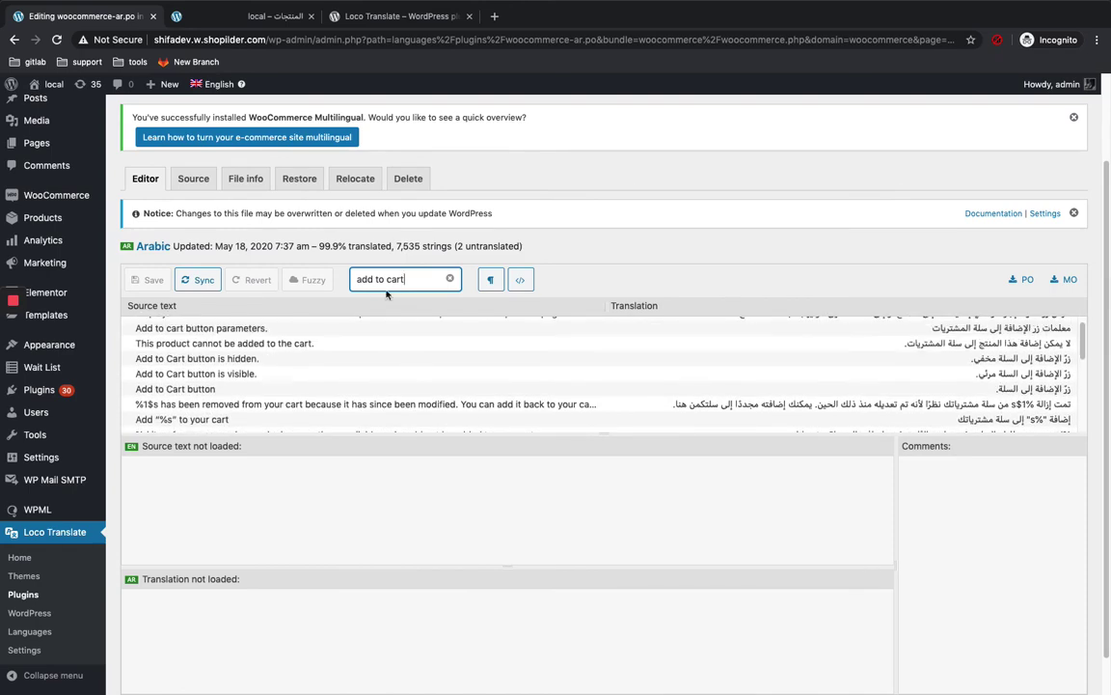
{"action": "scroll", "coordinate": [293, 384], "scroll_direction": "down", "scroll_amount": 5}
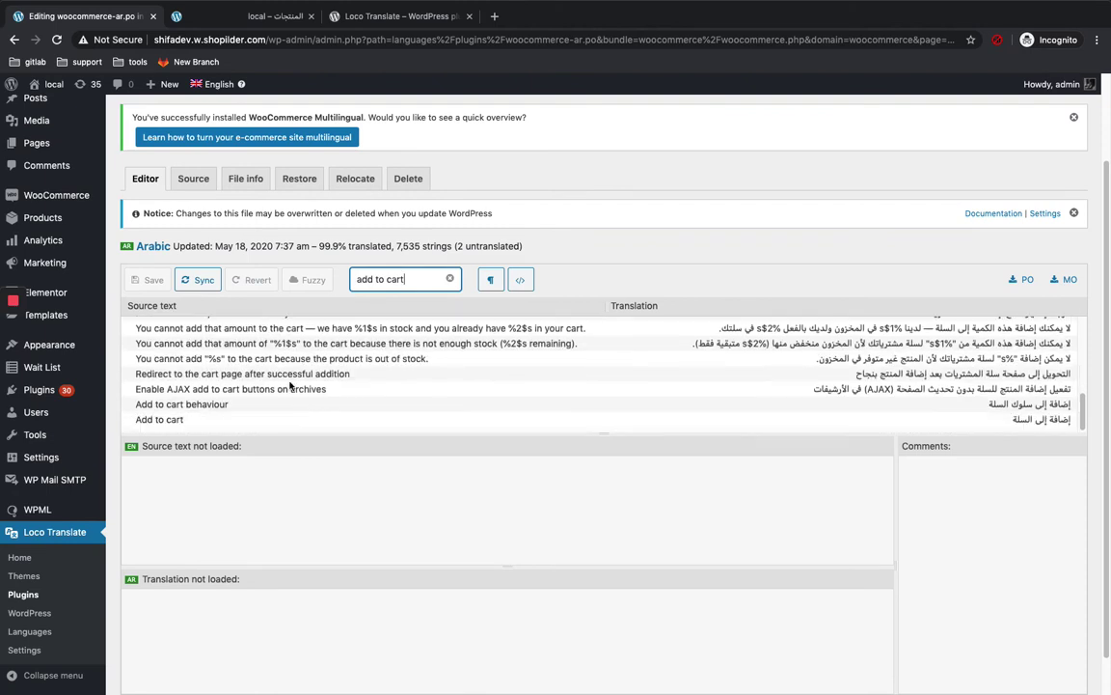
Shorten the Arabic translation of the "Add to cart" string to "إضافة" and save the translation file
{"action": "left_click", "coordinate": [187, 421]}
{"action": "scroll", "coordinate": [189, 429], "scroll_direction": "down", "scroll_amount": 1}
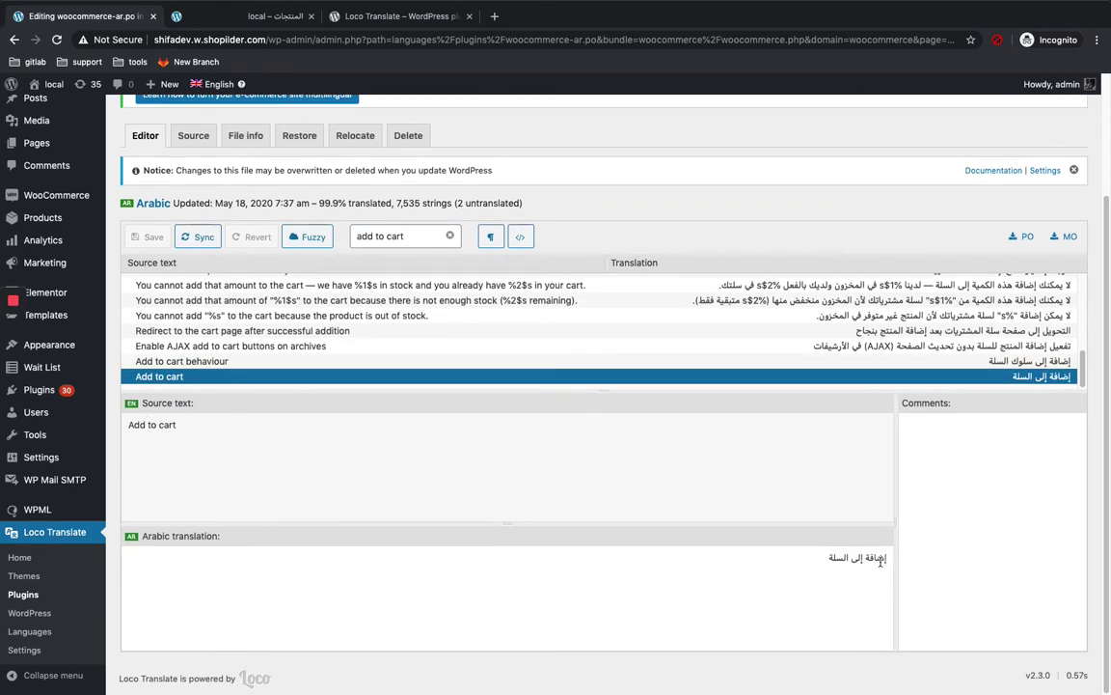
{"action": "left_click_drag", "start_coordinate": [863, 557], "coordinate": [828, 557]}
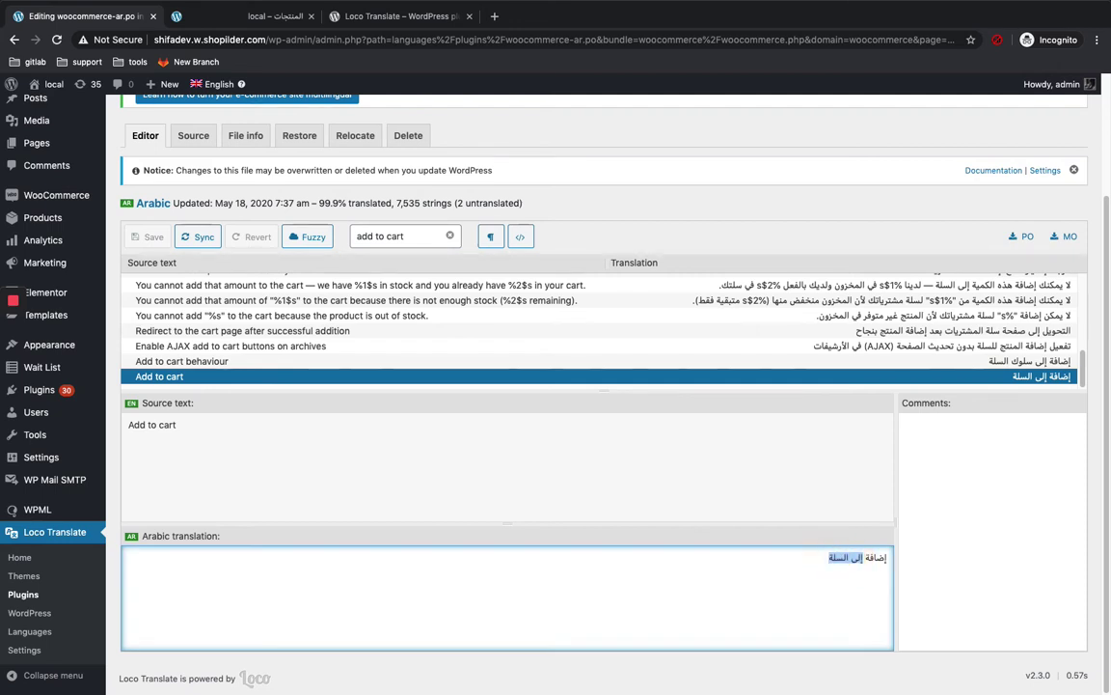
{"action": "key", "text": "BackSpace"}
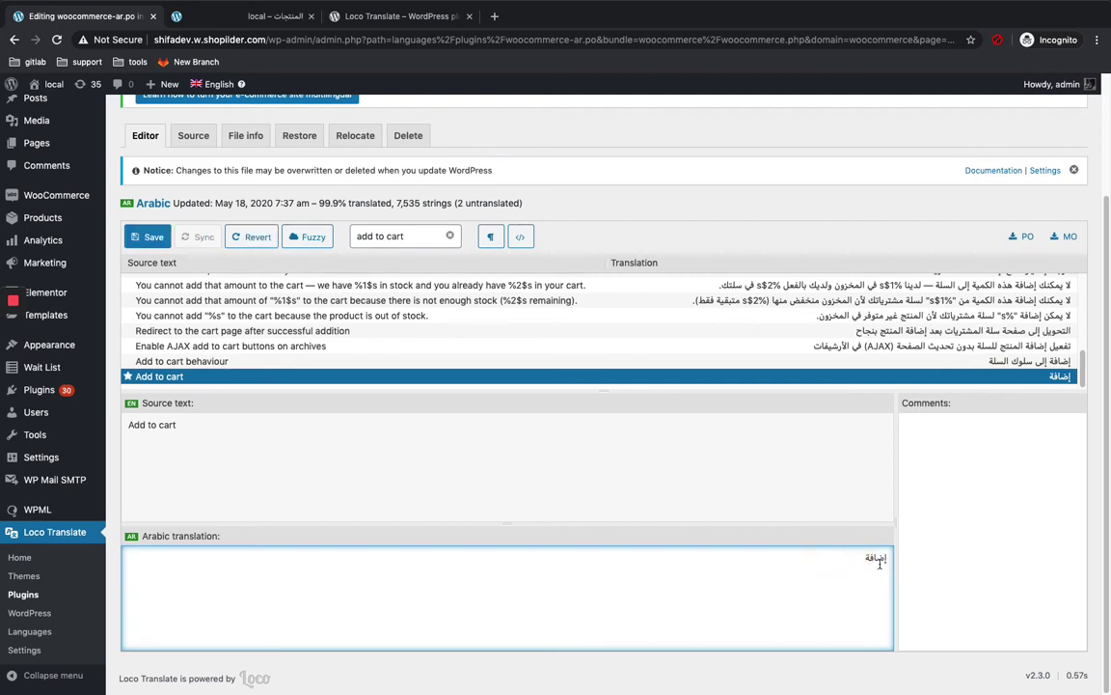
{"action": "left_click", "coordinate": [148, 238]}
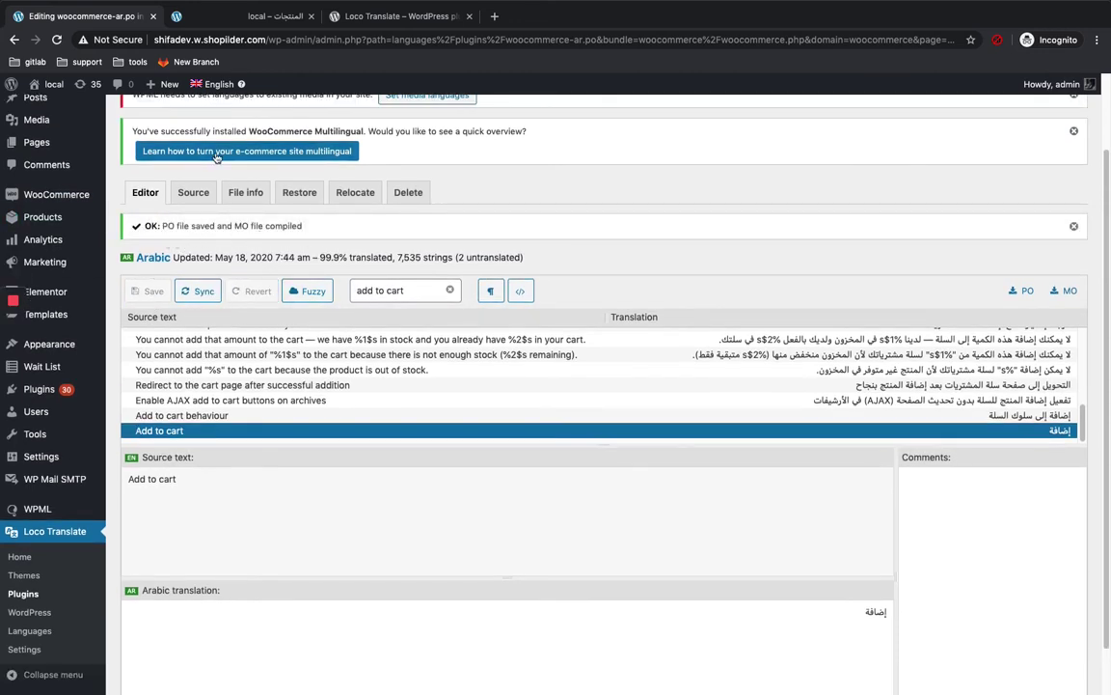
Reload the Arabic shop page and check the wording of the add-to-cart buttons across its products
{"action": "left_click", "coordinate": [271, 22]}
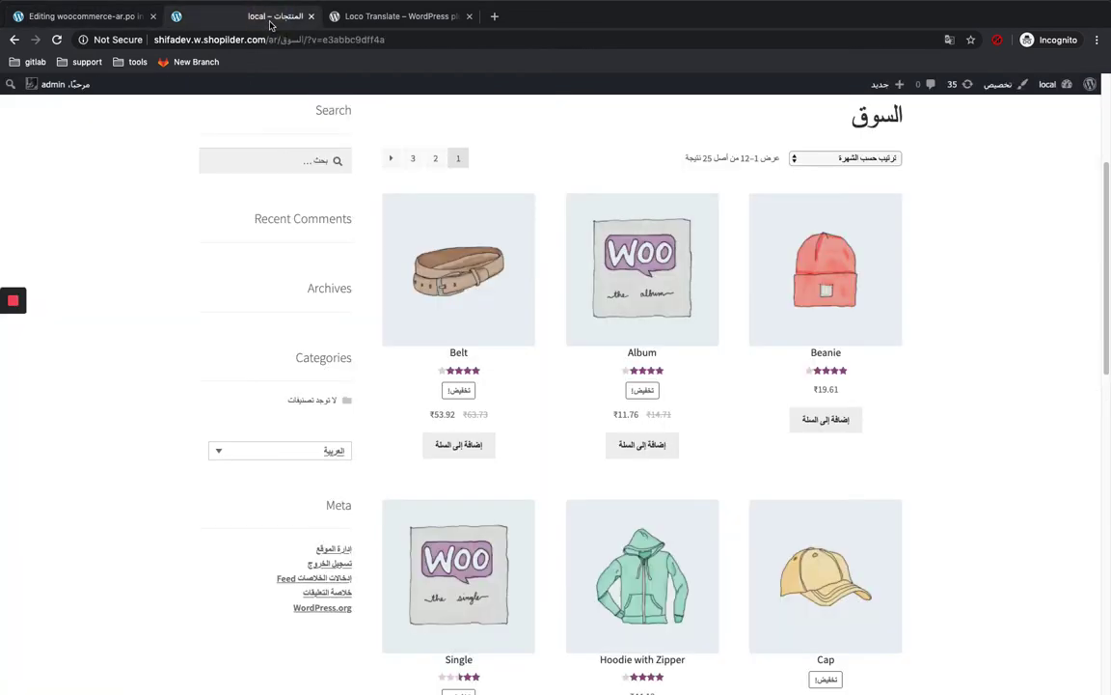
{"action": "key", "text": "super+r"}
{"action": "mouse_move", "coordinate": [4, 306]}
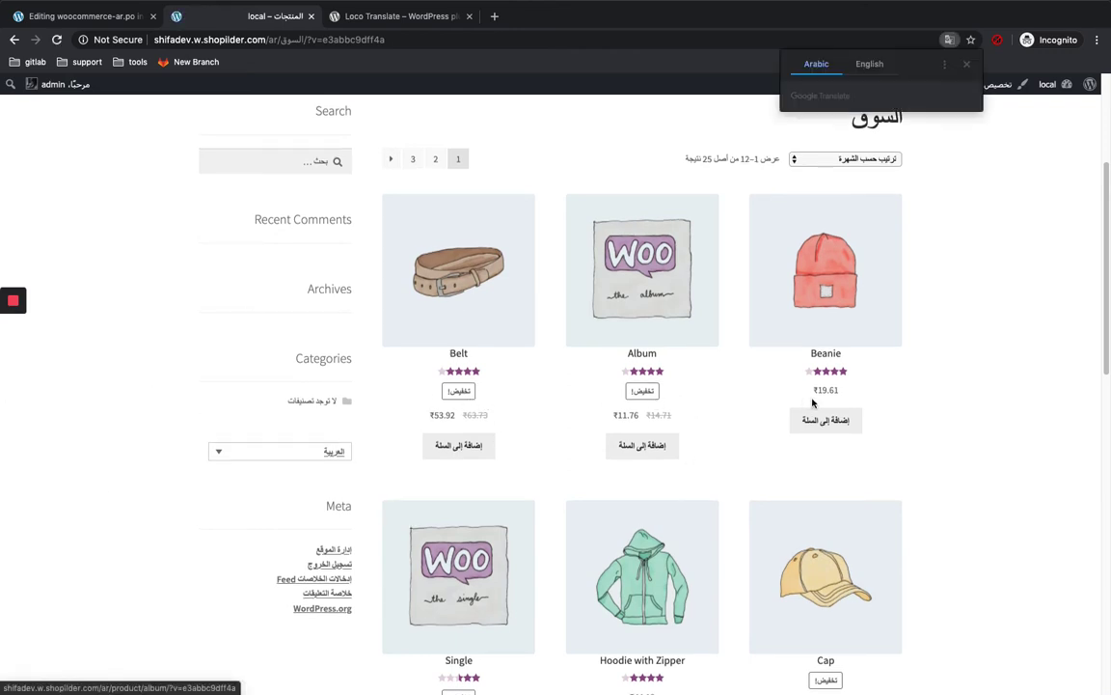
{"action": "scroll", "coordinate": [820, 405], "scroll_direction": "down", "scroll_amount": 1}
{"action": "scroll", "coordinate": [827, 407], "scroll_direction": "down", "scroll_amount": 4}
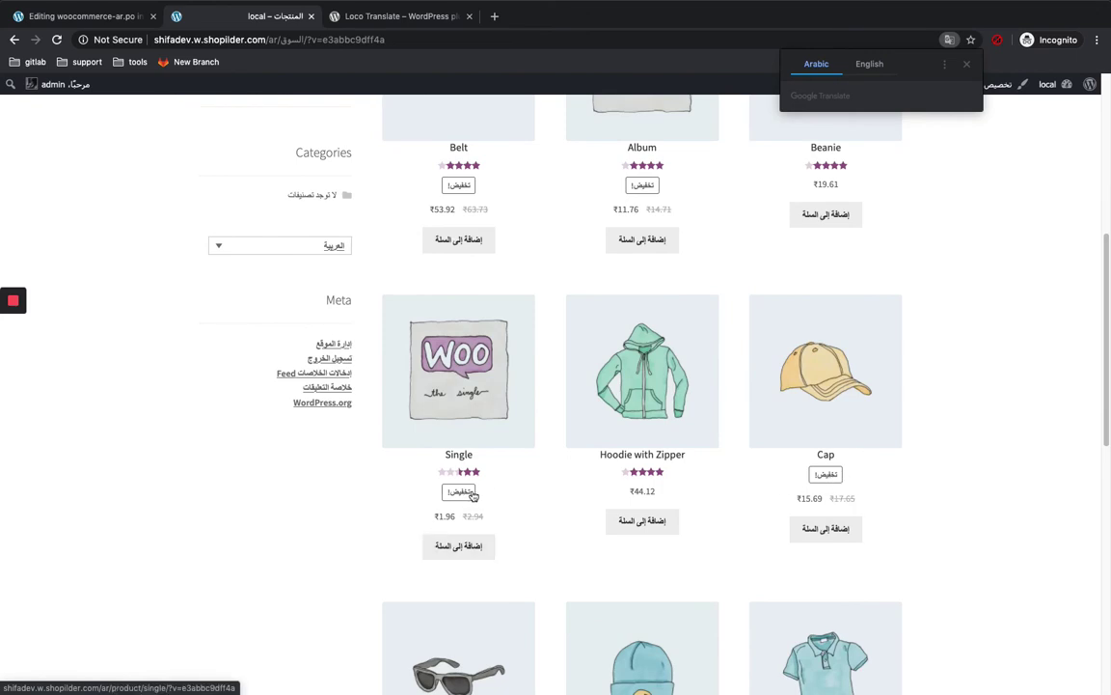
{"action": "scroll", "coordinate": [477, 501], "scroll_direction": "down", "scroll_amount": 2}
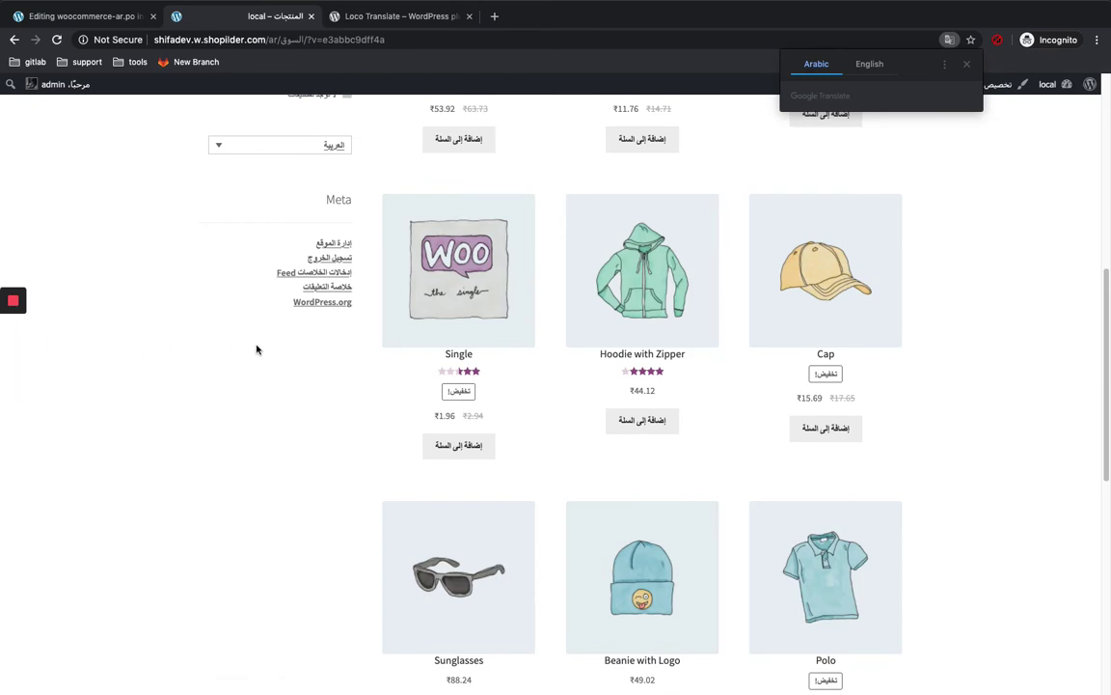
Go back to Loco Translate's plugin list and open the Appmaker – Convert WooCommerce to Android & iOS Native Mobile Apps bundle
{"action": "left_click", "coordinate": [95, 19]}
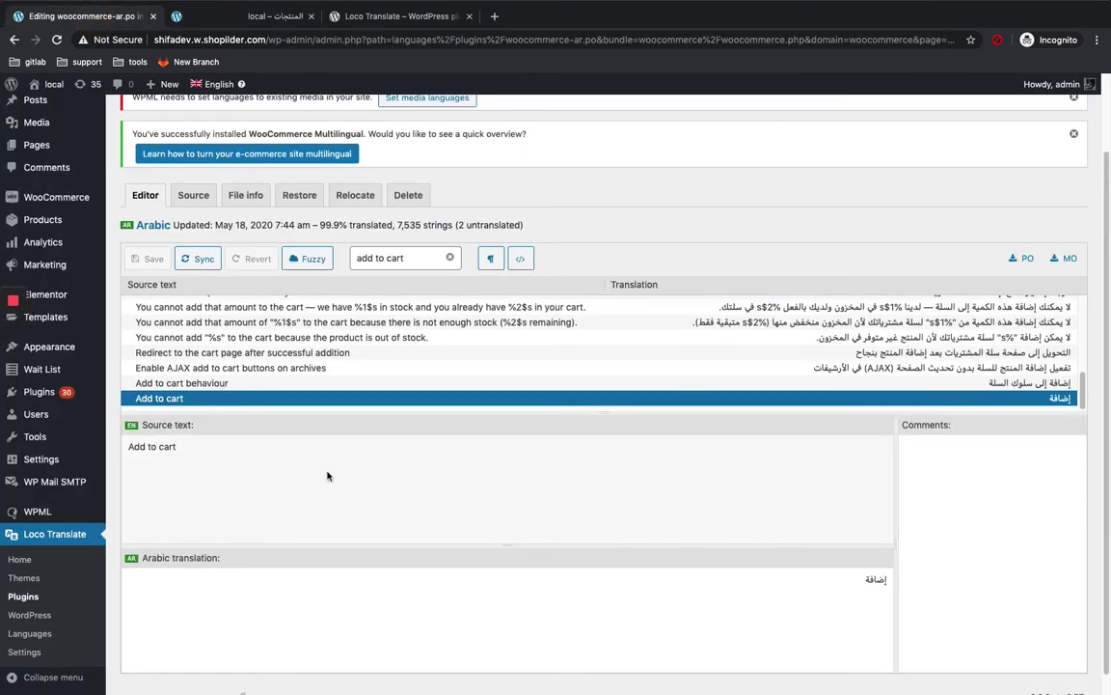
{"action": "scroll", "coordinate": [283, 425], "scroll_direction": "down", "scroll_amount": 1}
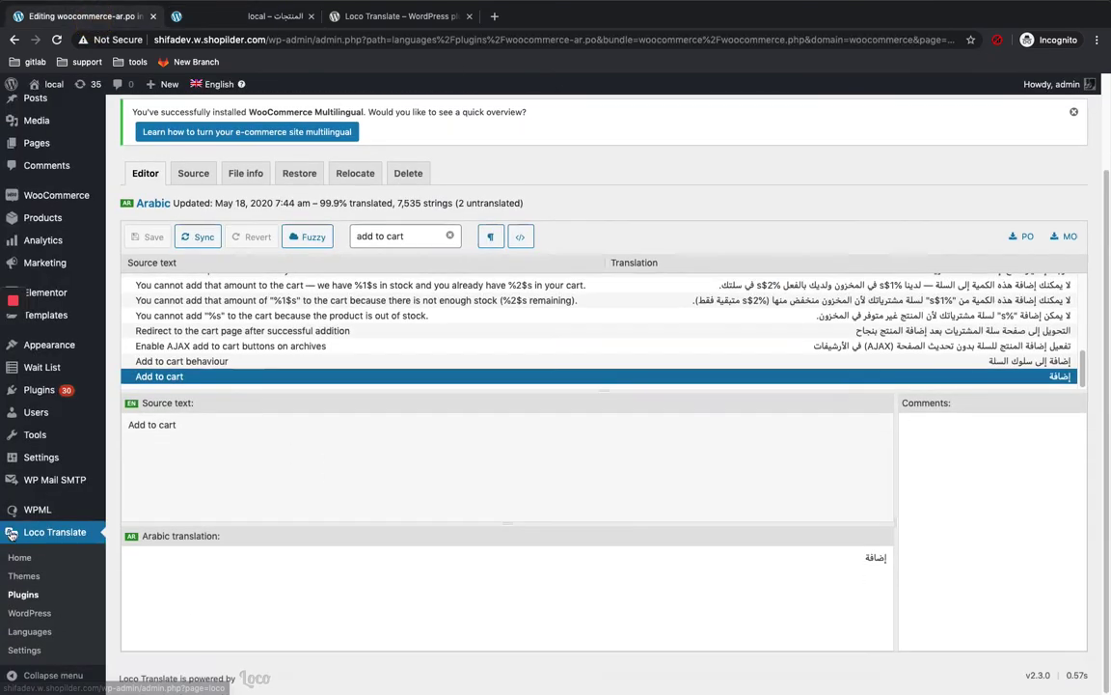
{"action": "left_click", "coordinate": [24, 595]}
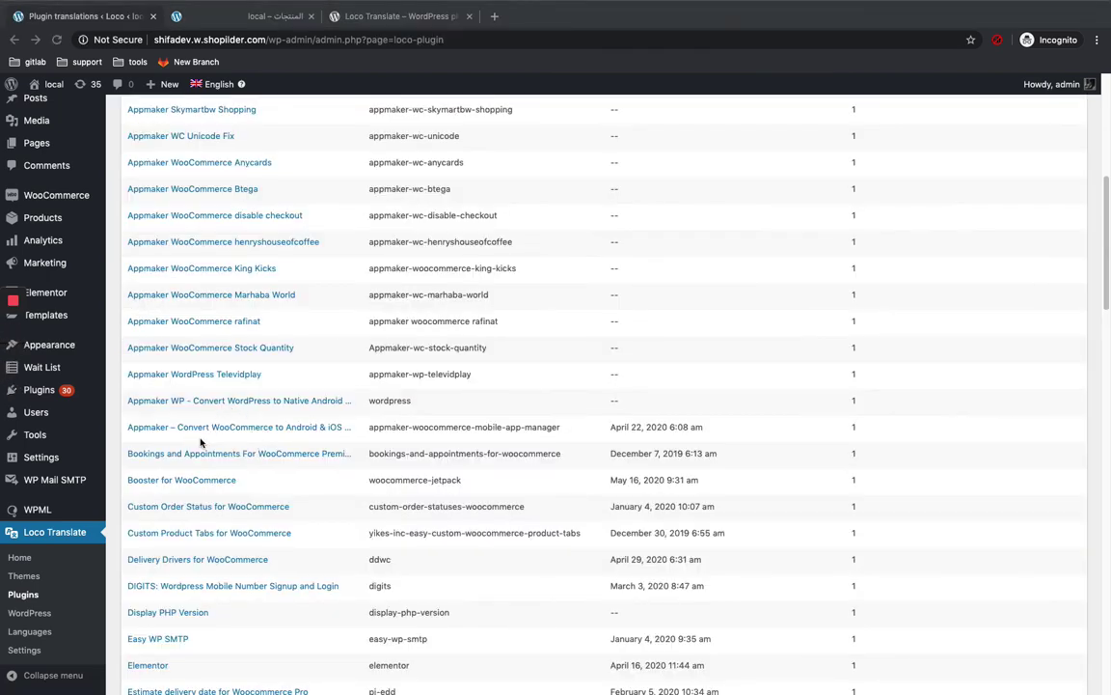
{"action": "left_click", "coordinate": [188, 428]}
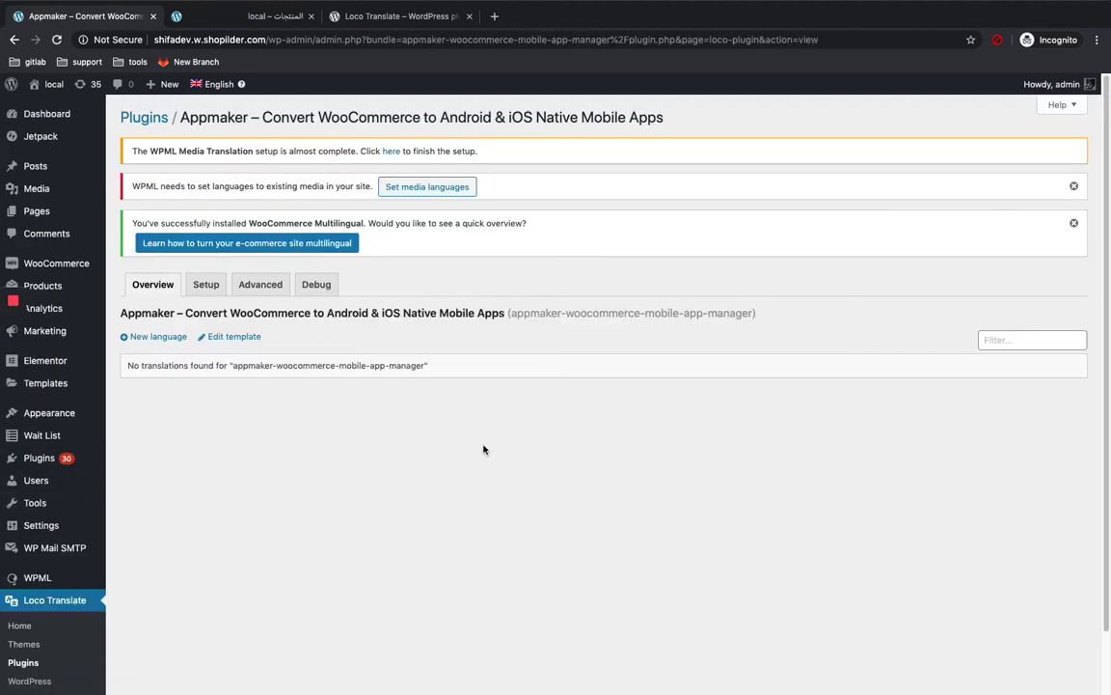
{"action": "scroll", "coordinate": [484, 449], "scroll_direction": "down", "scroll_amount": 1}
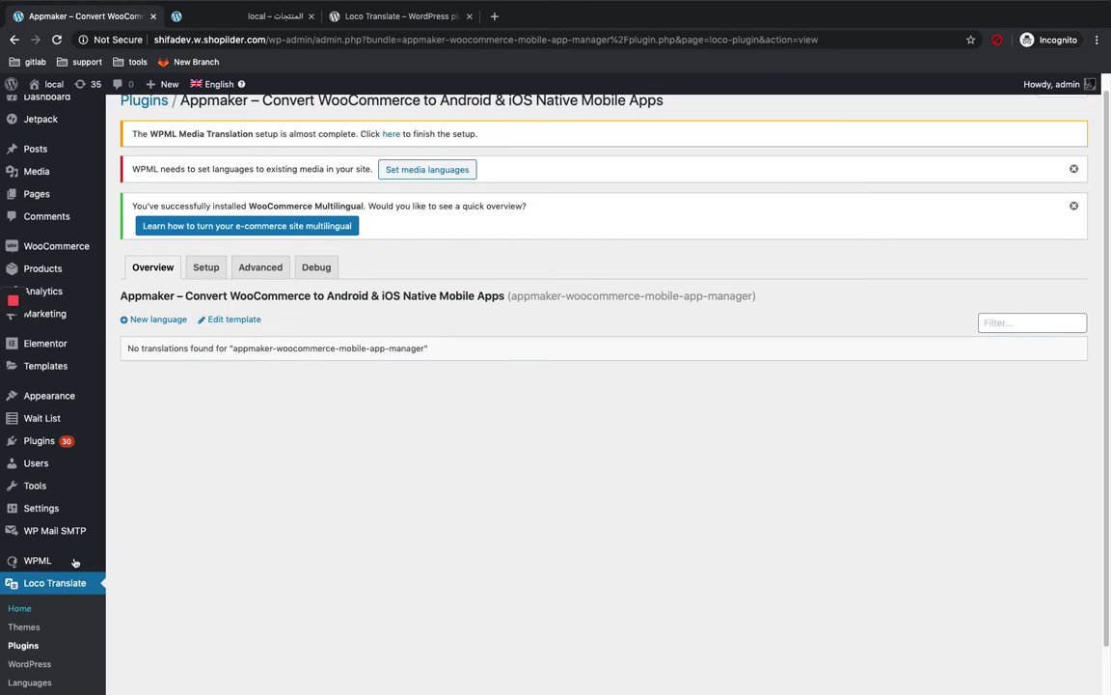
{"action": "scroll", "coordinate": [14, 333], "scroll_direction": "down", "scroll_amount": 1}
{"action": "scroll", "coordinate": [362, 362], "scroll_direction": "down", "scroll_amount": 1}
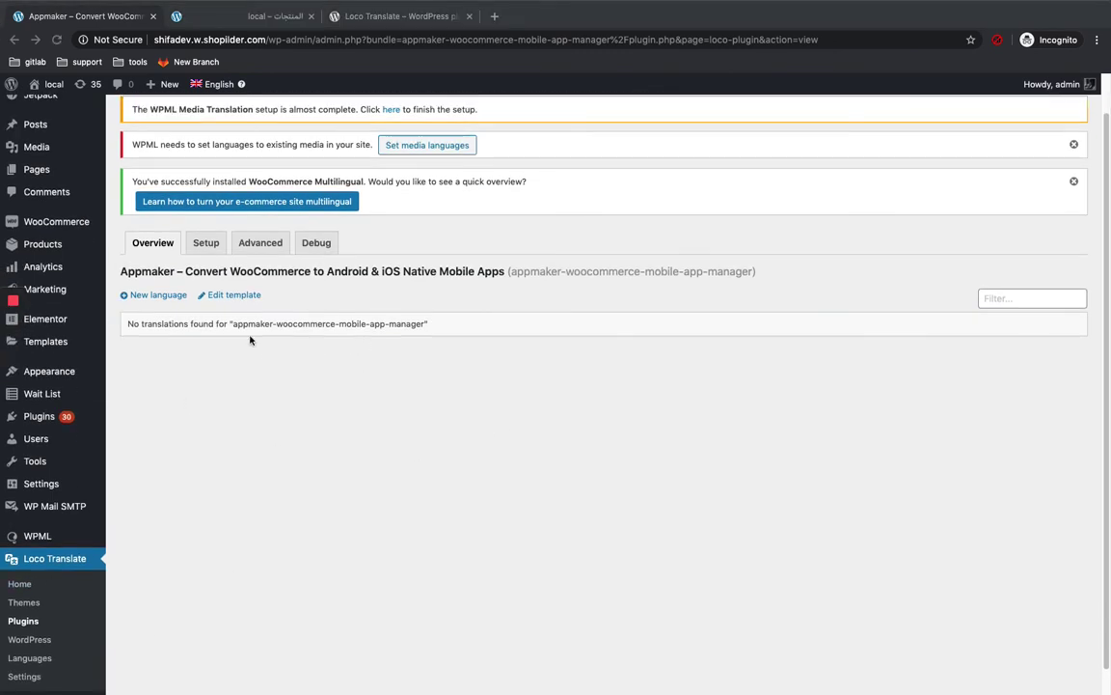
Add Arabic as a new WordPress language for the Appmaker bundle in the Author location and start translating
{"action": "left_click", "coordinate": [141, 298]}
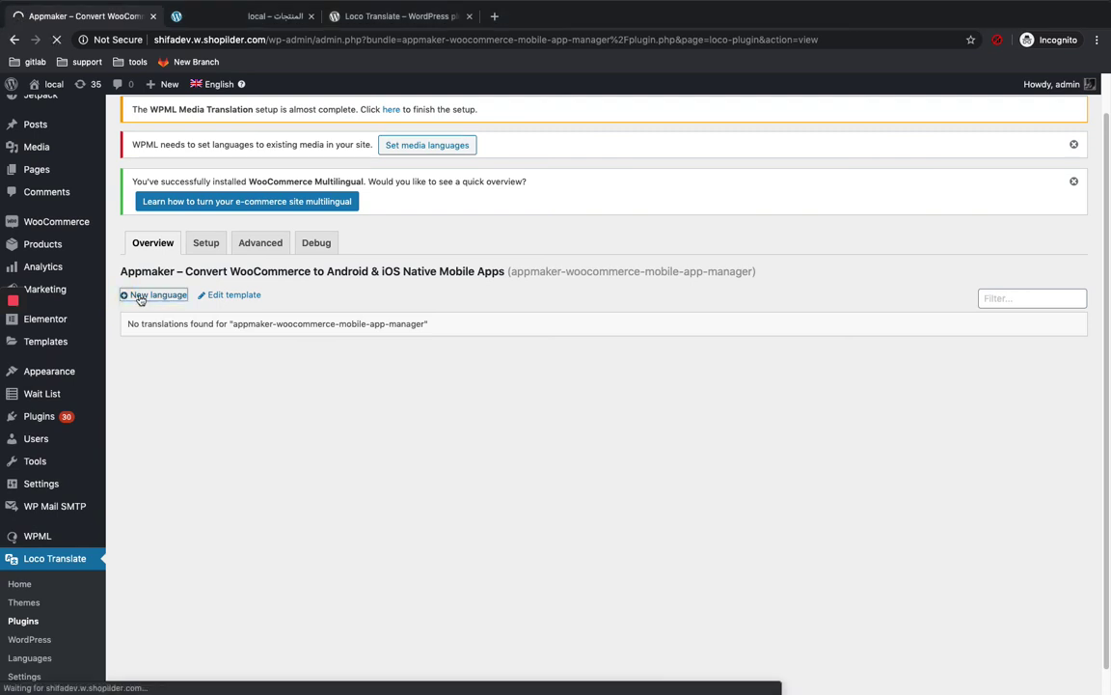
{"action": "scroll", "coordinate": [308, 289], "scroll_direction": "down", "scroll_amount": 3}
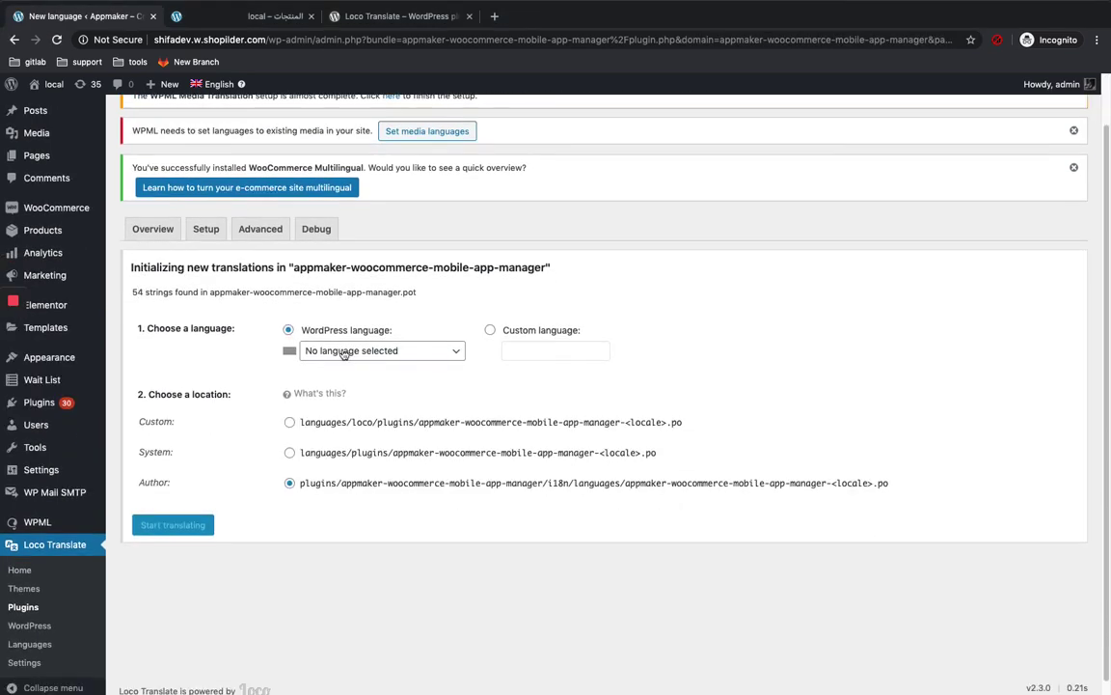
{"action": "left_click", "coordinate": [345, 350]}
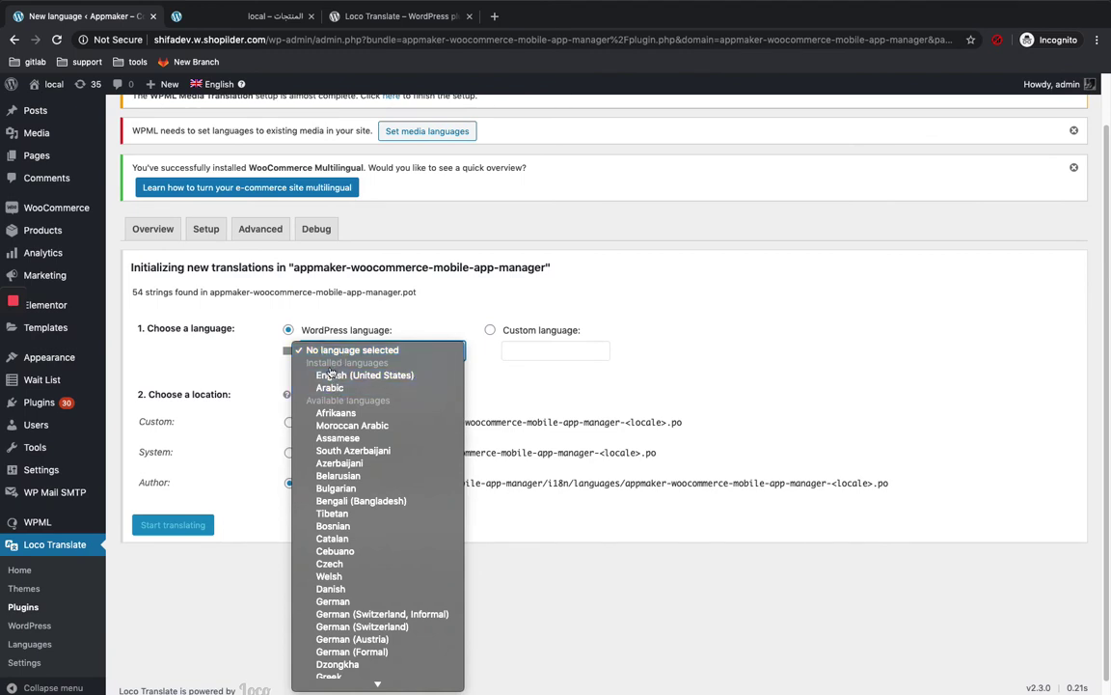
{"action": "left_click", "coordinate": [335, 392]}
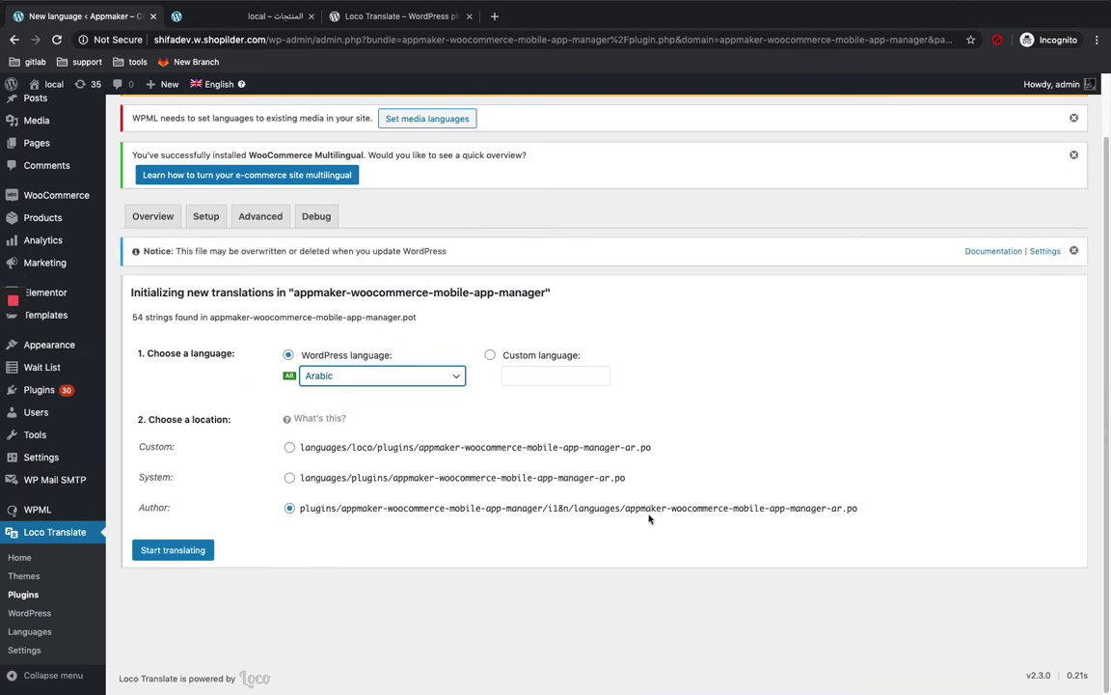
{"action": "left_click", "coordinate": [171, 555]}
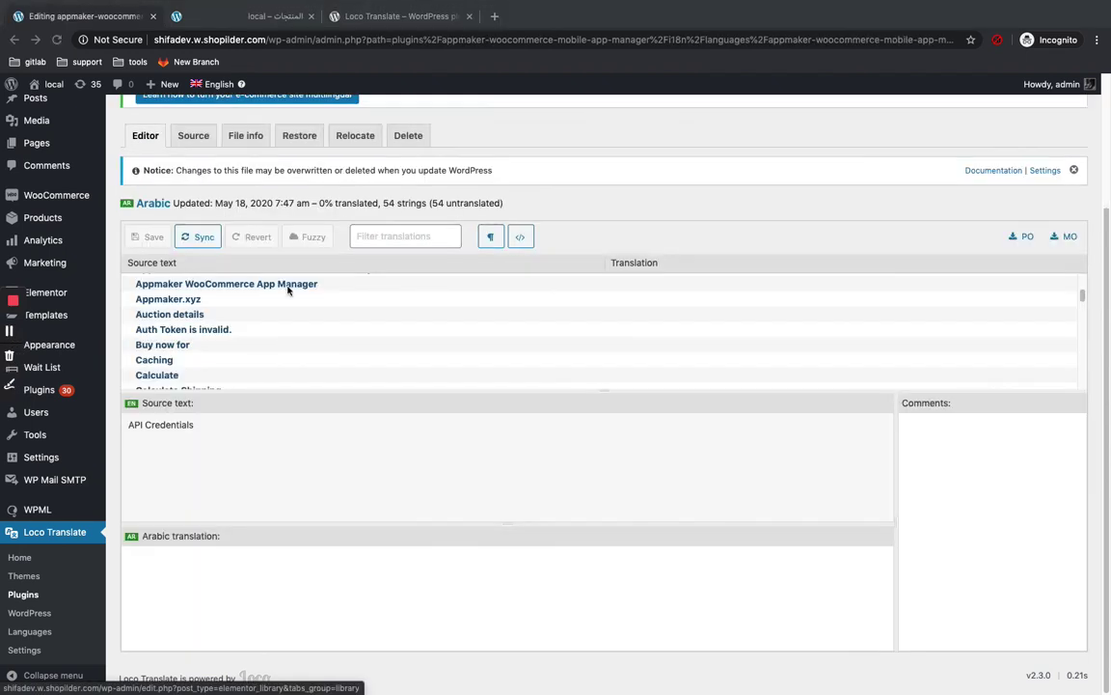
Examine the source strings in the new Arabic Appmaker translation file, including "Add review"
{"action": "scroll", "coordinate": [306, 294], "scroll_direction": "up", "scroll_amount": 2}
{"action": "scroll", "coordinate": [106, 277], "scroll_direction": "up", "scroll_amount": 1}
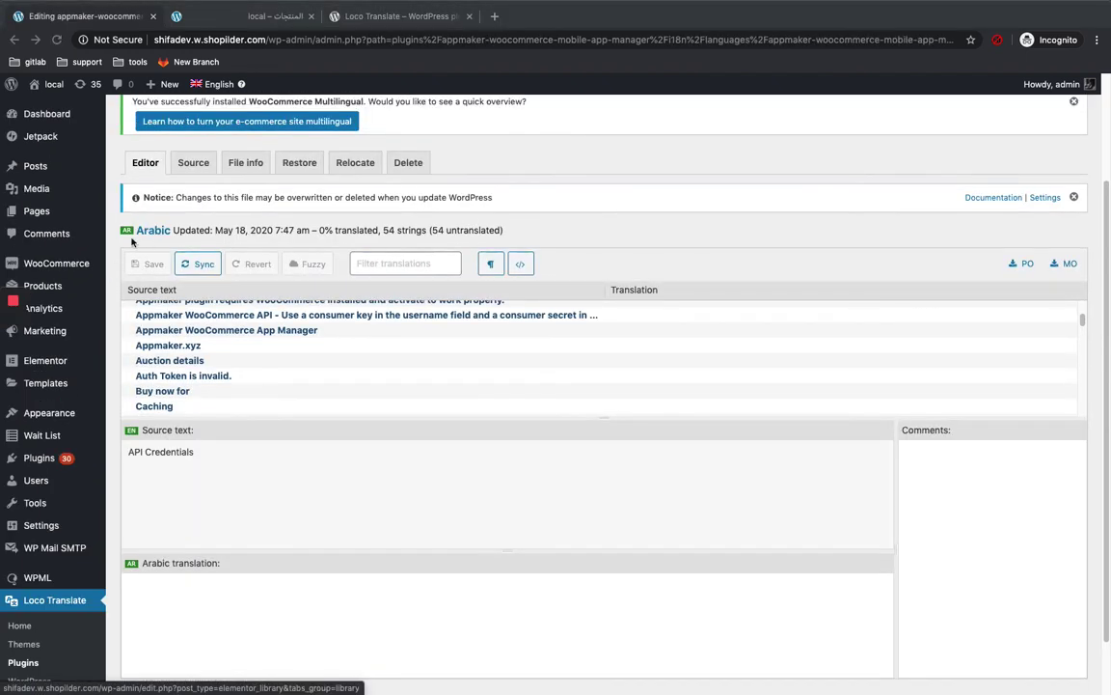
{"action": "scroll", "coordinate": [253, 328], "scroll_direction": "up", "scroll_amount": 3}
{"action": "scroll", "coordinate": [232, 357], "scroll_direction": "down", "scroll_amount": 5}
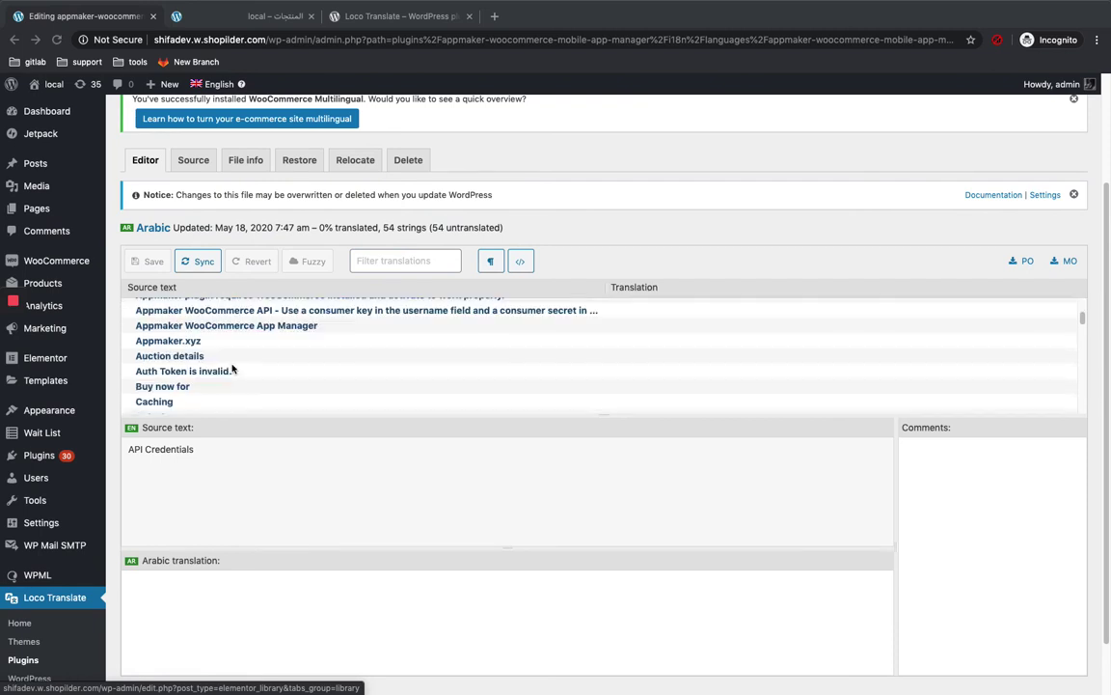
{"action": "scroll", "coordinate": [232, 367], "scroll_direction": "down", "scroll_amount": 5}
{"action": "scroll", "coordinate": [231, 367], "scroll_direction": "up", "scroll_amount": 10}
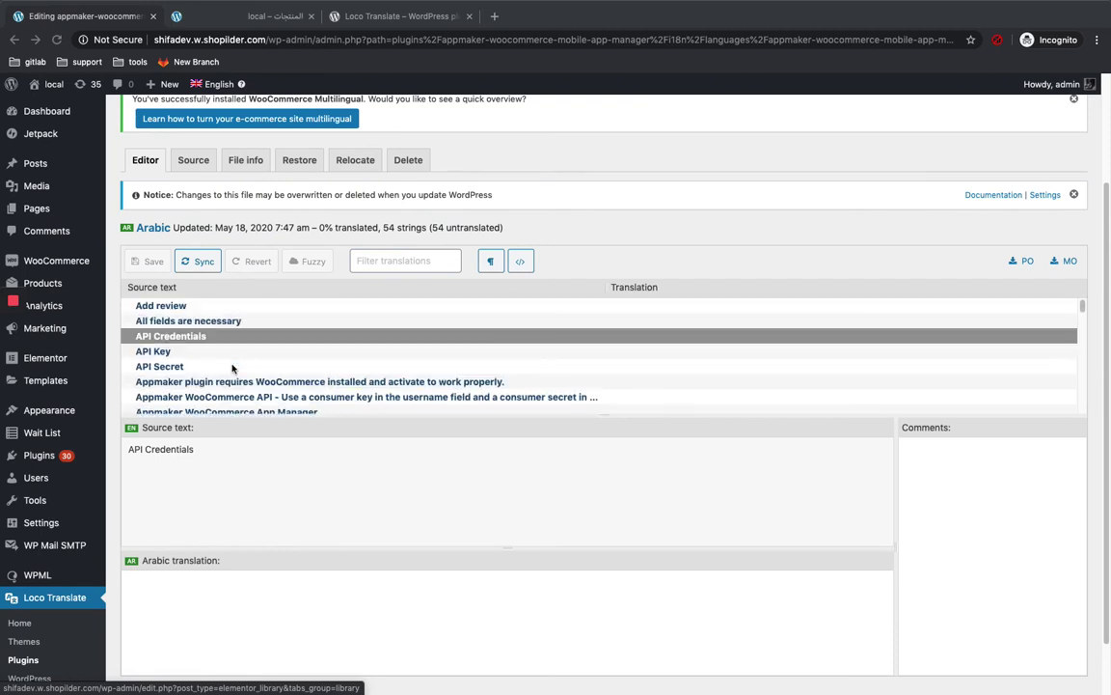
{"action": "scroll", "coordinate": [232, 368], "scroll_direction": "down", "scroll_amount": 1}
{"action": "scroll", "coordinate": [280, 355], "scroll_direction": "up", "scroll_amount": 1}
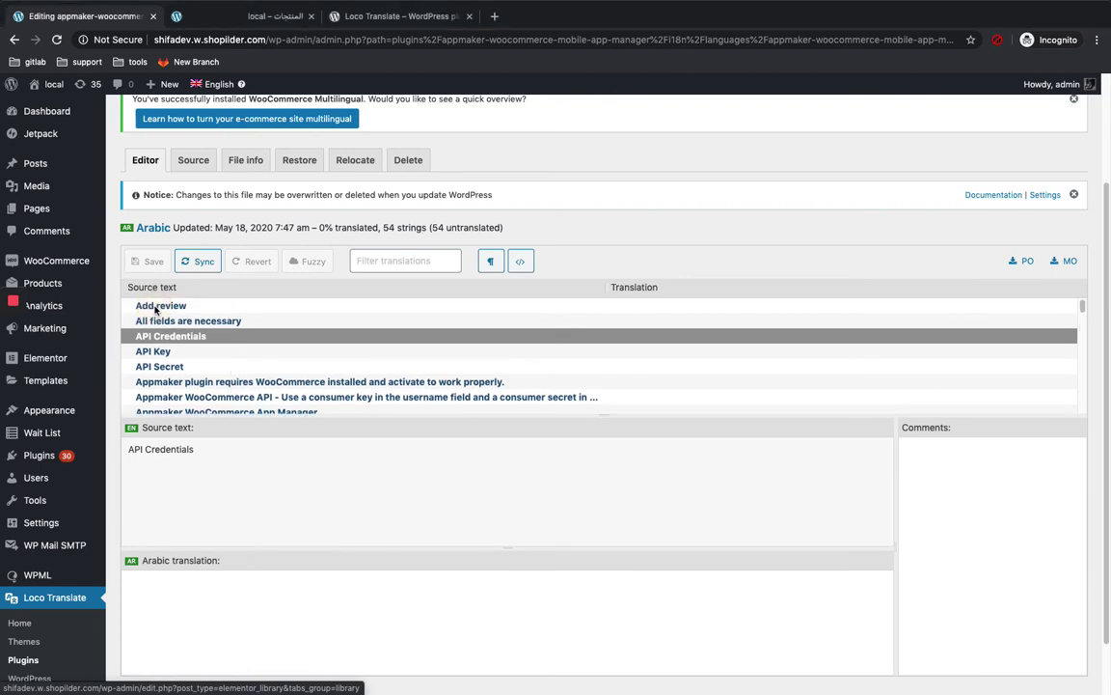
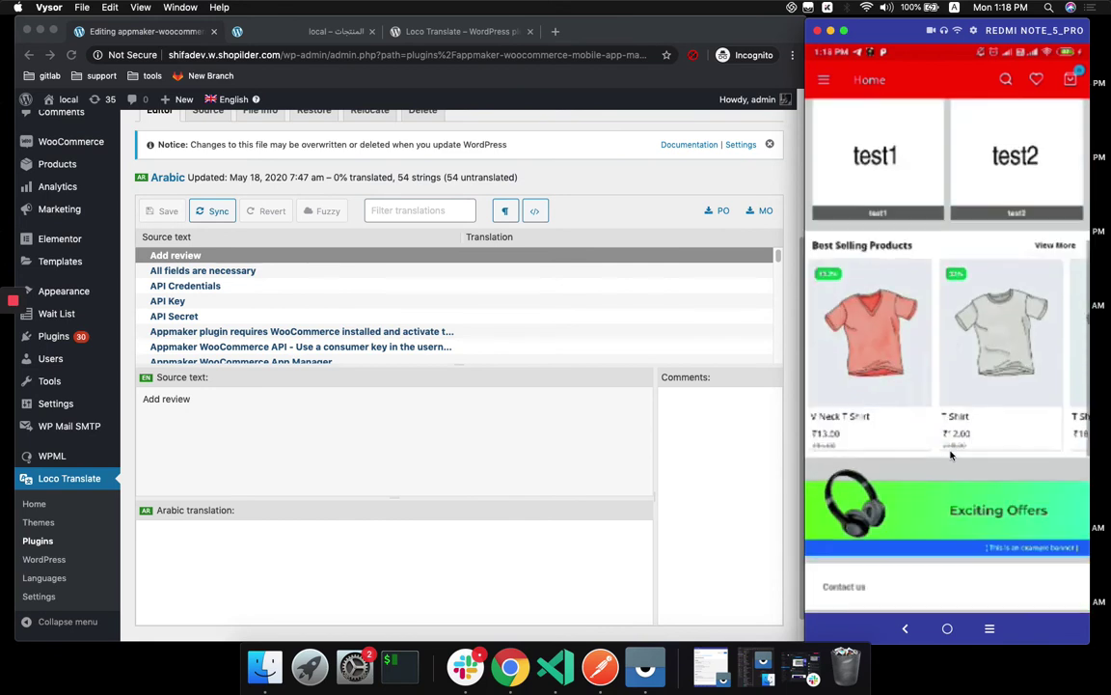
Open the T-Shirt product in the mobile app shown in Vysor and view its reviews section with the "Add review" button
{"action": "left_click", "coordinate": [950, 455]}
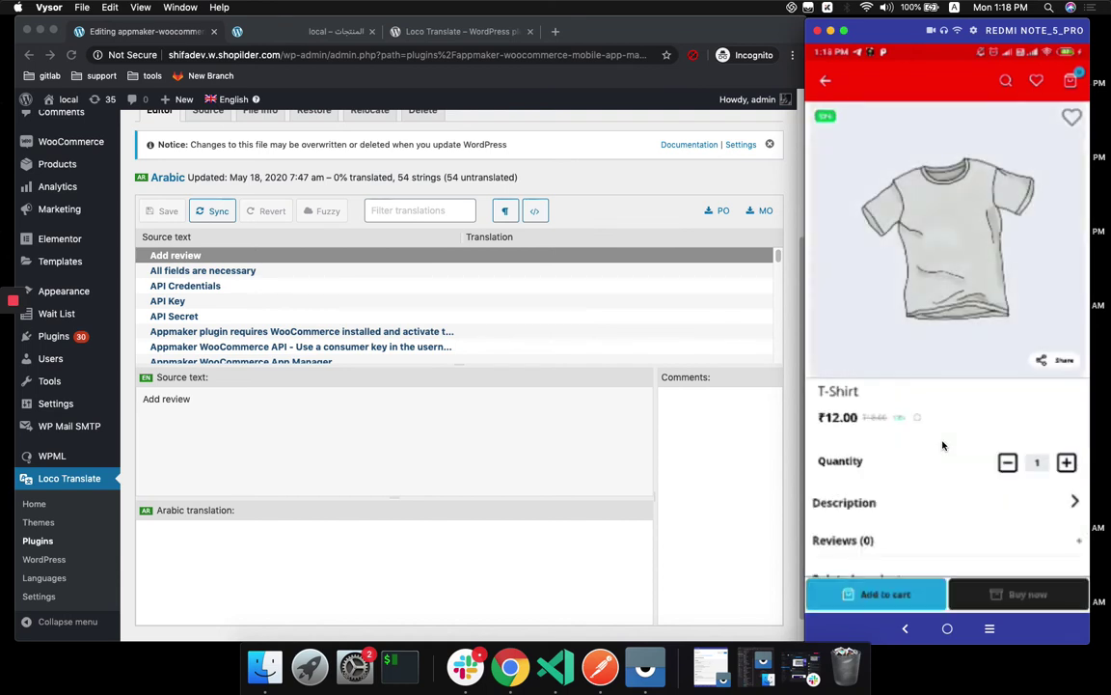
{"action": "scroll", "coordinate": [942, 510], "scroll_direction": "down", "scroll_amount": 3}
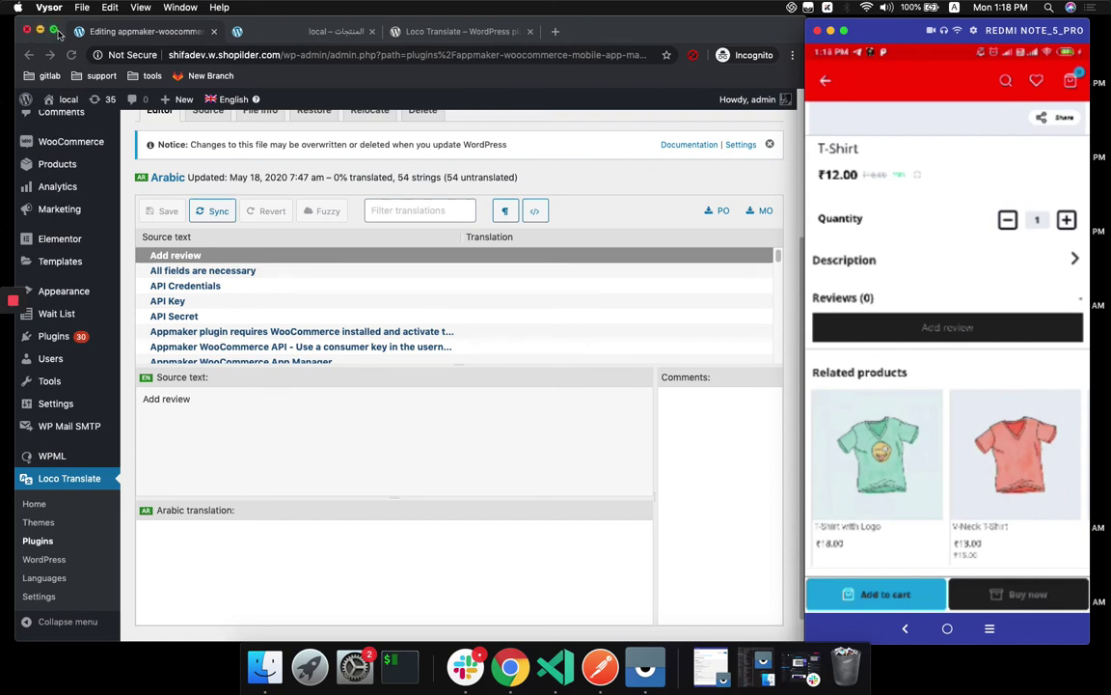
Enter "إضافة مراجعة" as the Arabic translation of "Add review" and save the Appmaker translation file
{"action": "left_click", "coordinate": [180, 398]}
{"action": "left_click", "coordinate": [185, 526]}
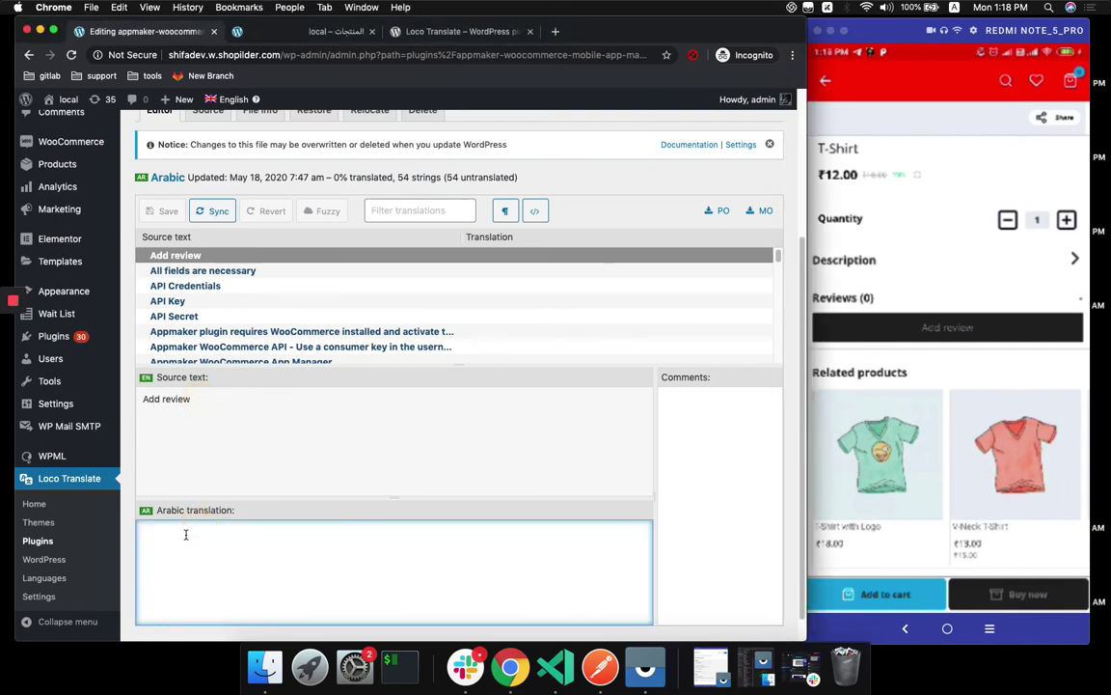
{"action": "type", "text": "إضافة مراجعة"}
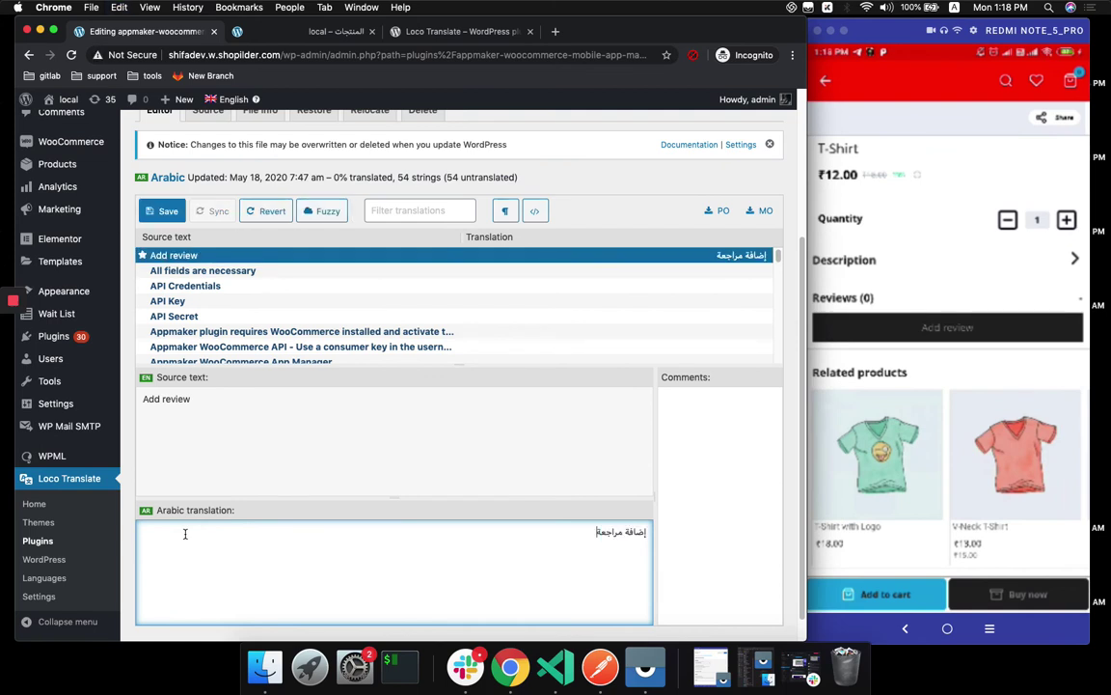
{"action": "scroll", "coordinate": [579, 500], "scroll_direction": "down", "scroll_amount": 1}
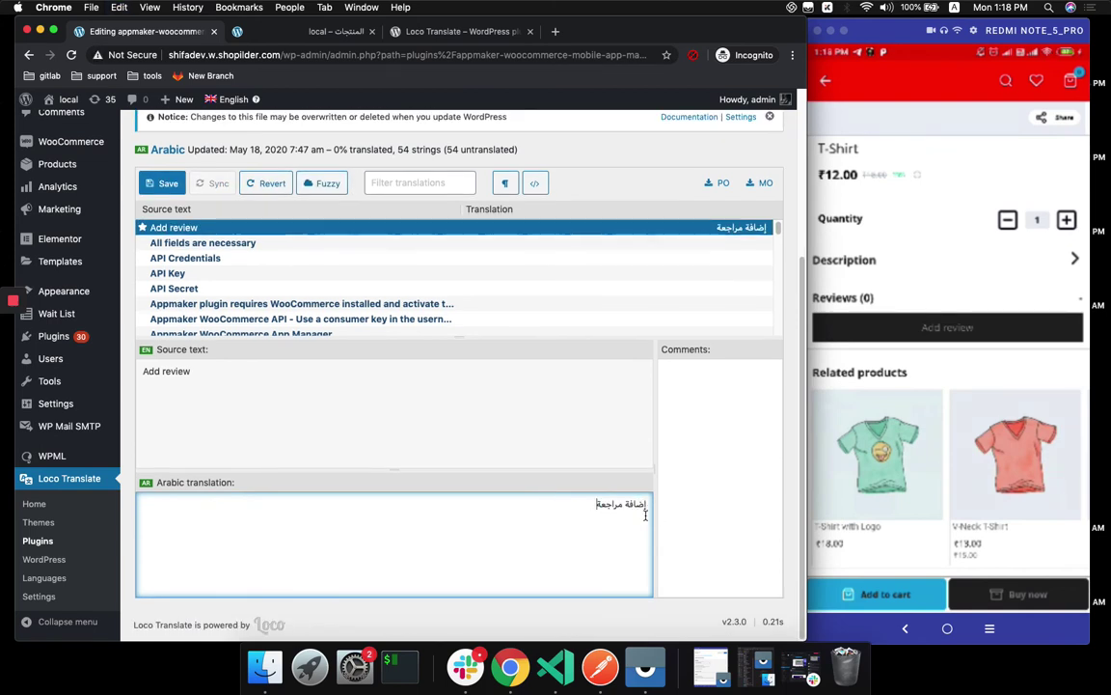
{"action": "left_click", "coordinate": [164, 185]}
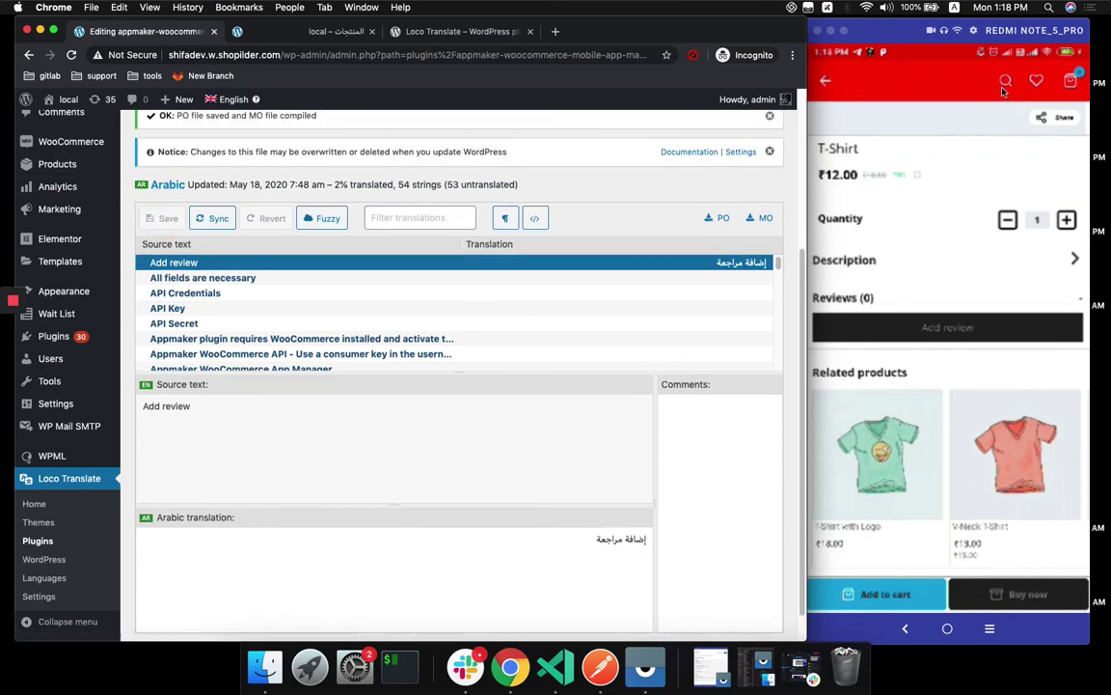
Switch to the mobile app in Vysor and go back from the T-Shirt product to the app's home page
{"action": "right_click", "coordinate": [905, 92]}
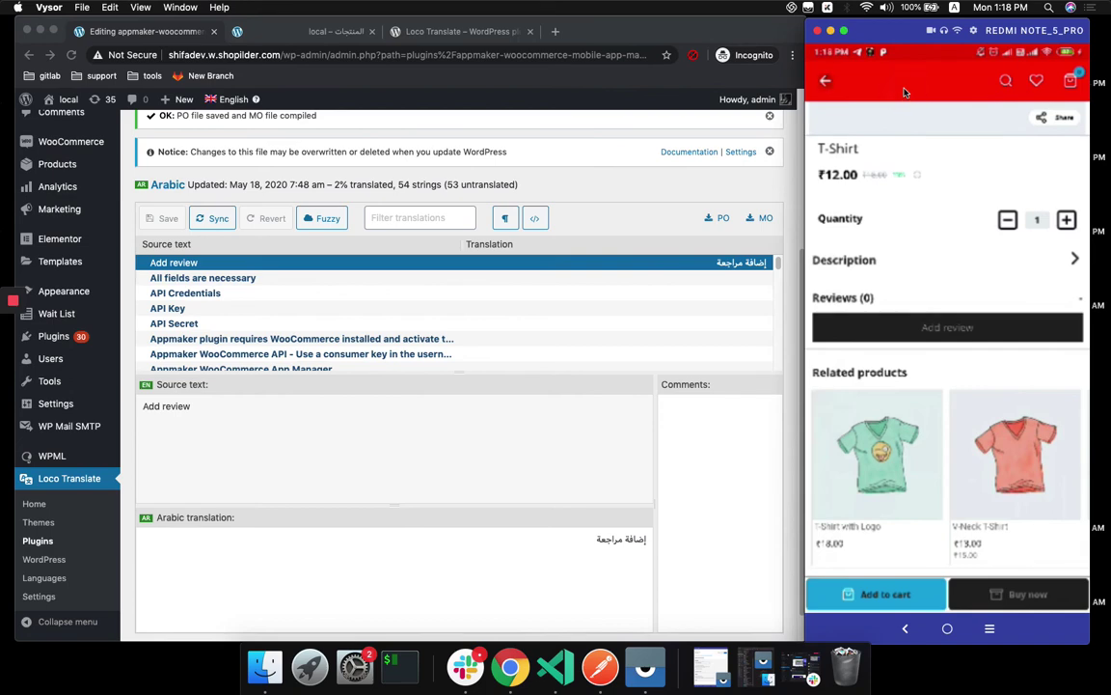
{"action": "left_click", "coordinate": [905, 92]}
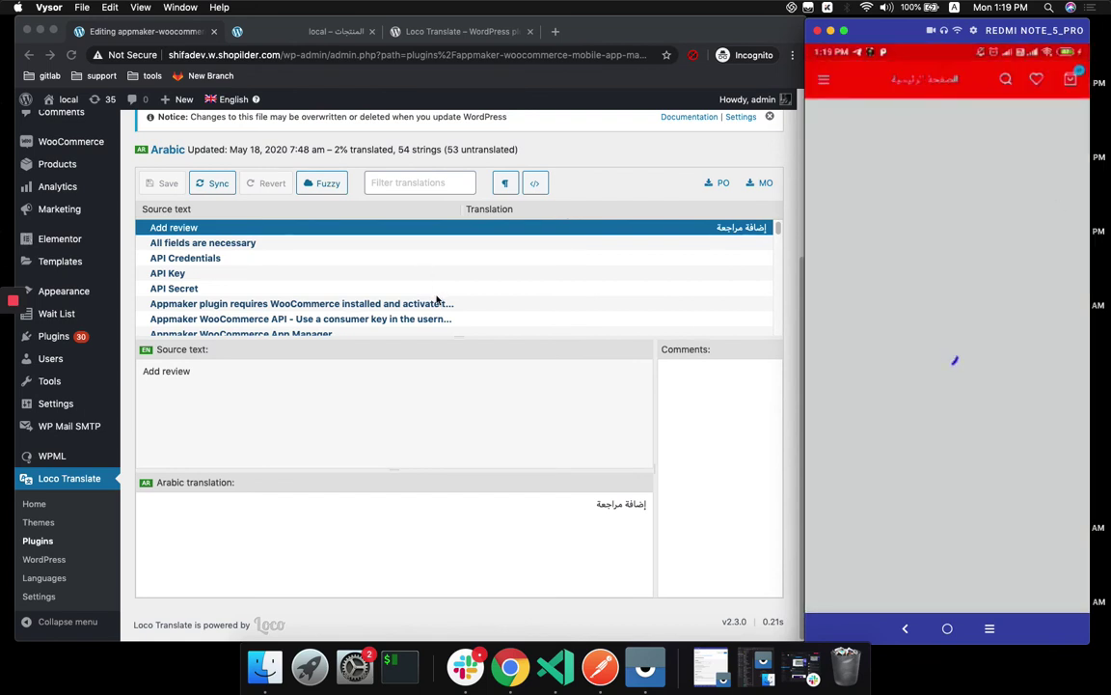
{"action": "mouse_move", "coordinate": [25, 334]}
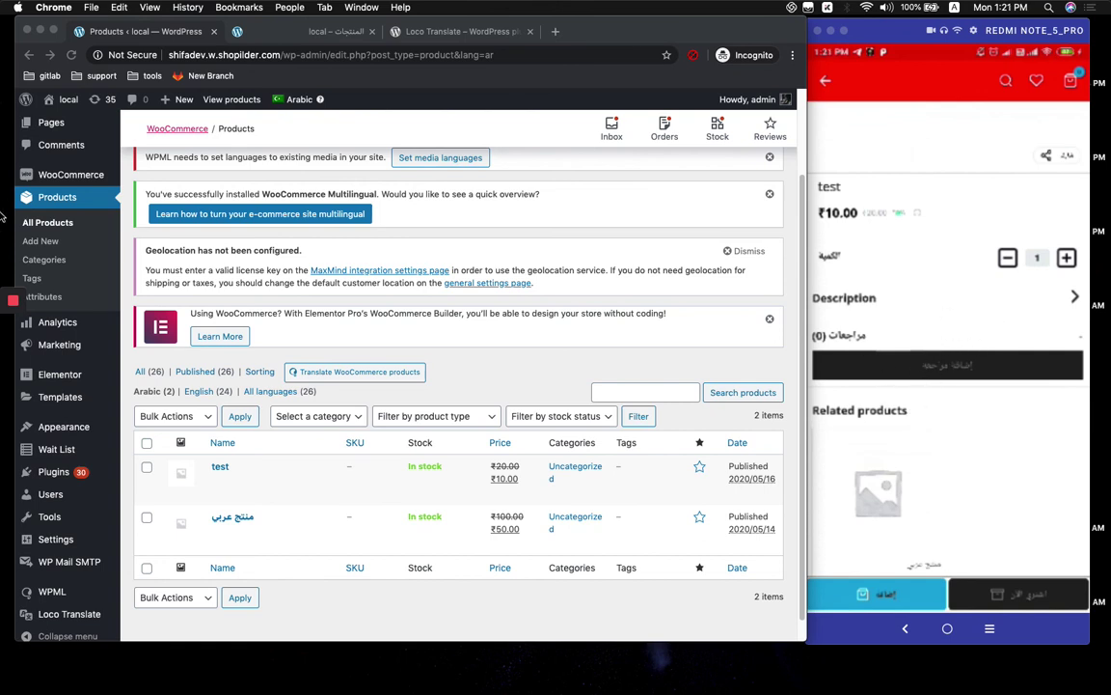
Leave the Arabic products list for Loco Translate's home overview and look through its running plugins
{"action": "scroll", "coordinate": [367, 324], "scroll_direction": "down", "scroll_amount": 1}
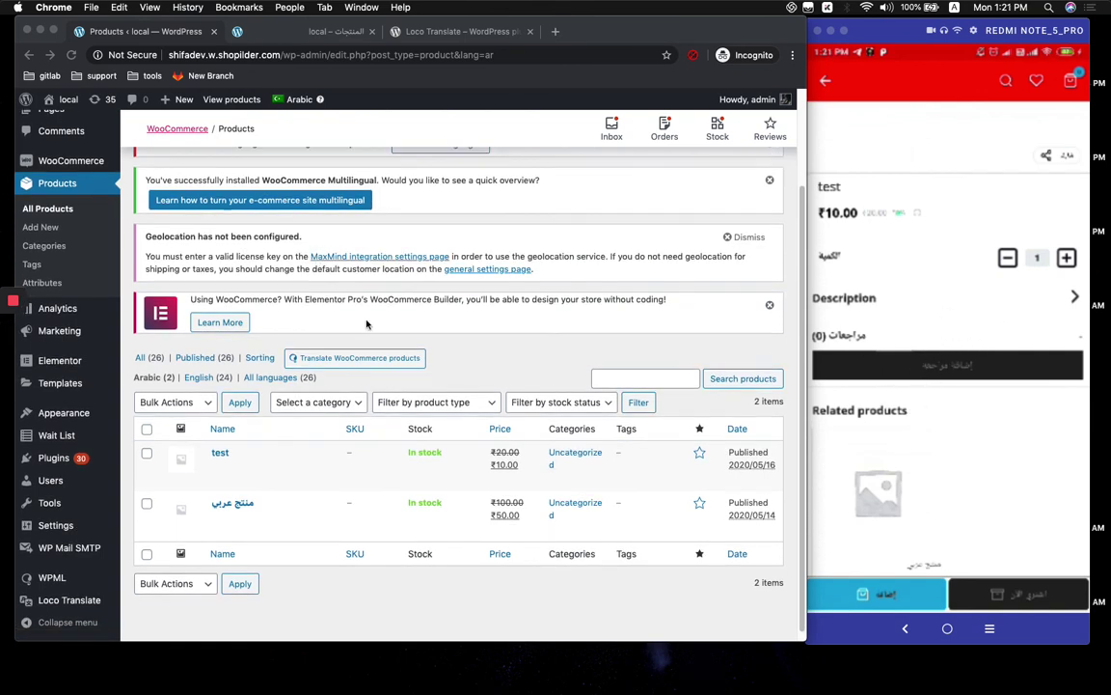
{"action": "scroll", "coordinate": [367, 324], "scroll_direction": "down", "scroll_amount": 1}
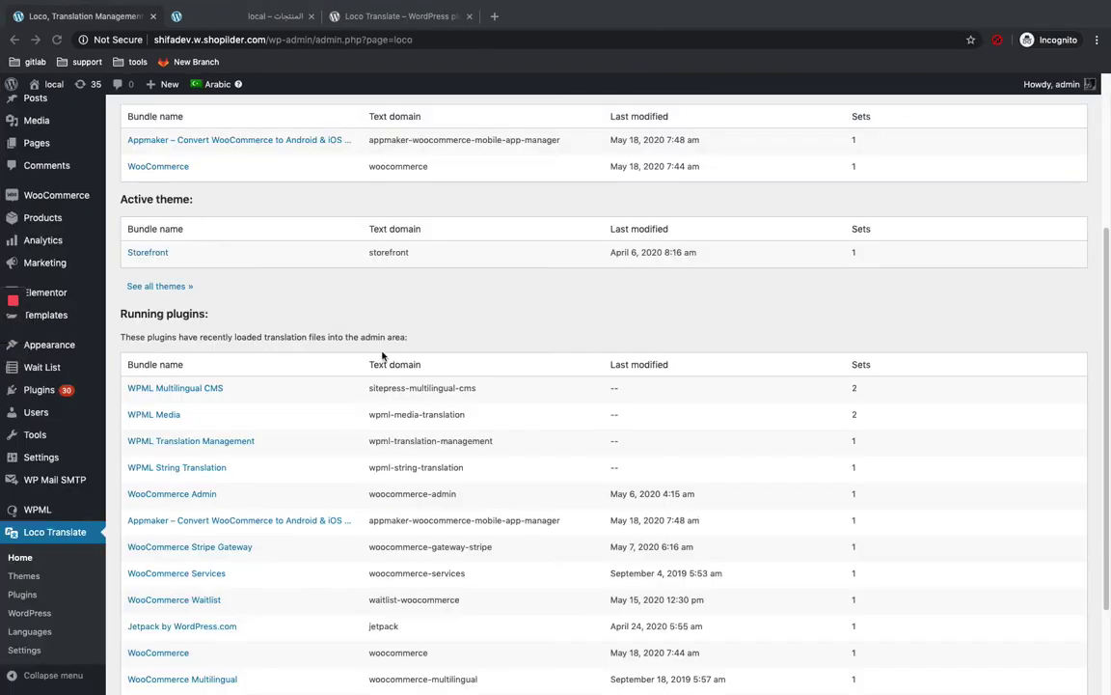
{"action": "scroll", "coordinate": [367, 366], "scroll_direction": "down", "scroll_amount": 2}
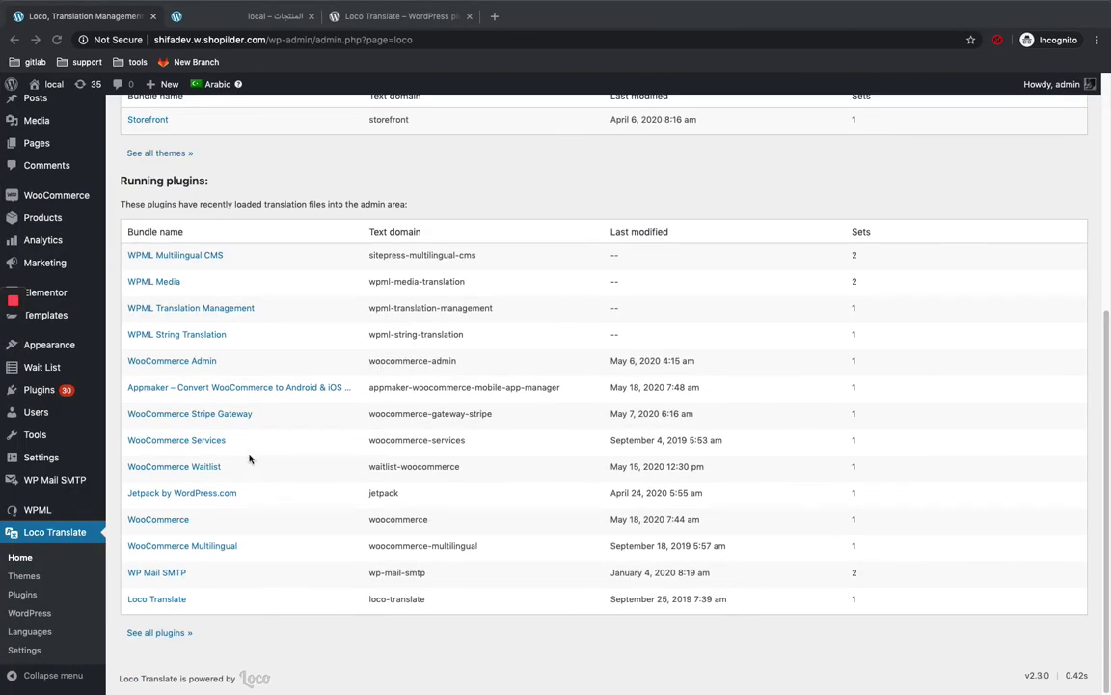
Open Loco Translate's theme list and look over the theme bundles available for translation, such as Storefront
{"action": "left_click", "coordinate": [22, 577]}
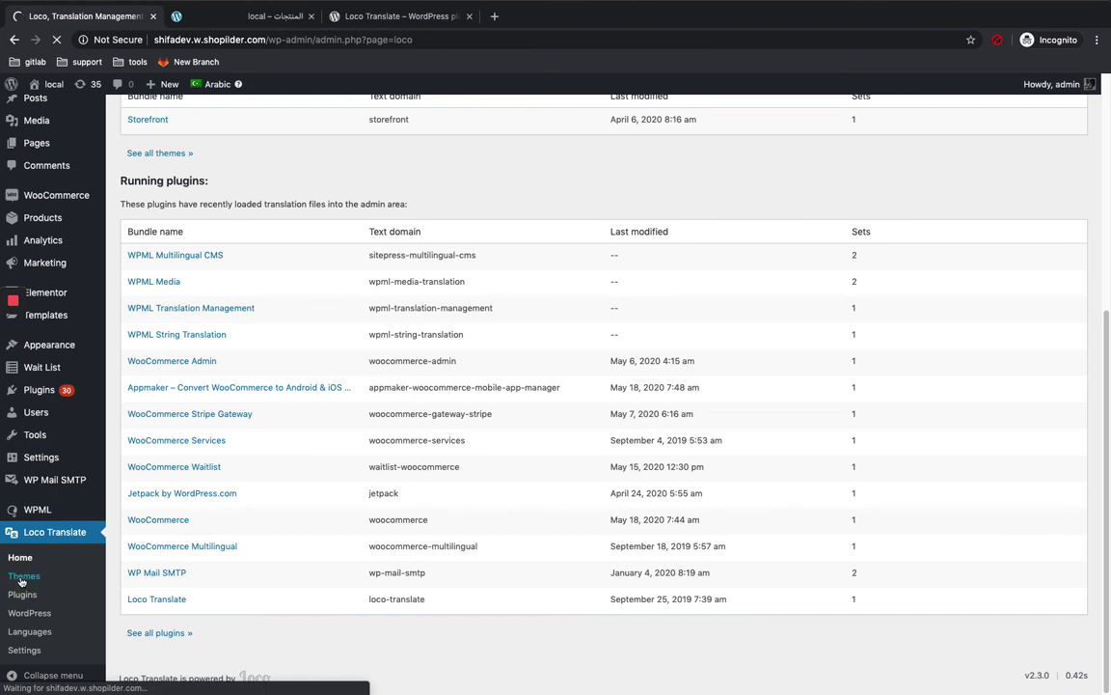
{"action": "scroll", "coordinate": [24, 622], "scroll_direction": "down", "scroll_amount": 1}
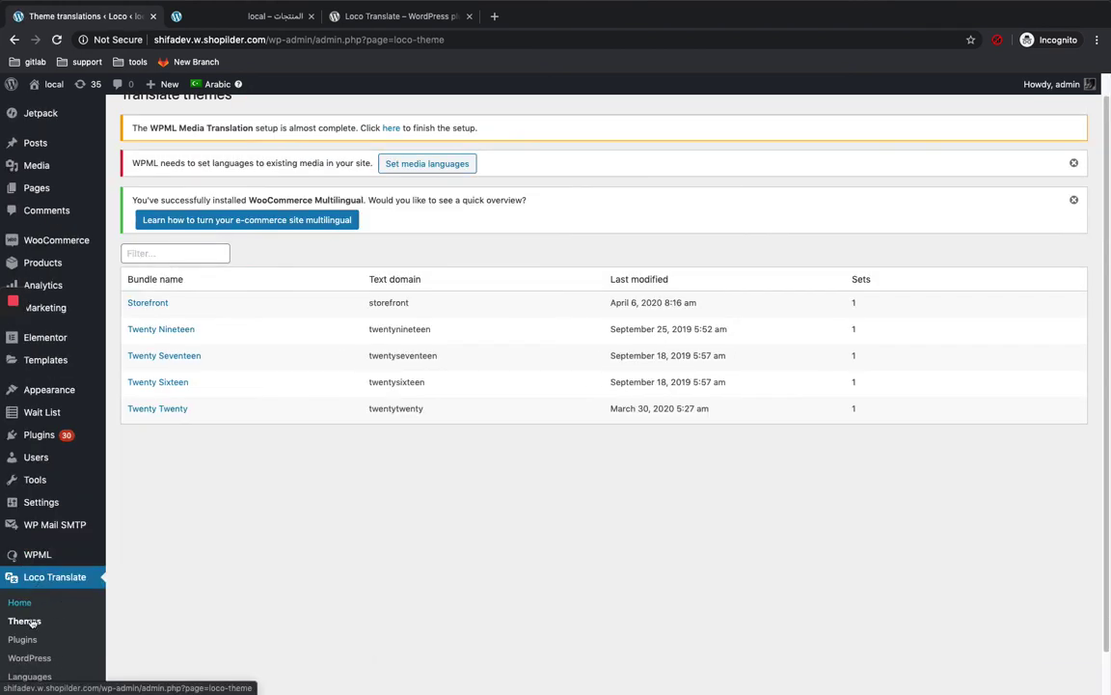
{"action": "scroll", "coordinate": [243, 367], "scroll_direction": "down", "scroll_amount": 1}
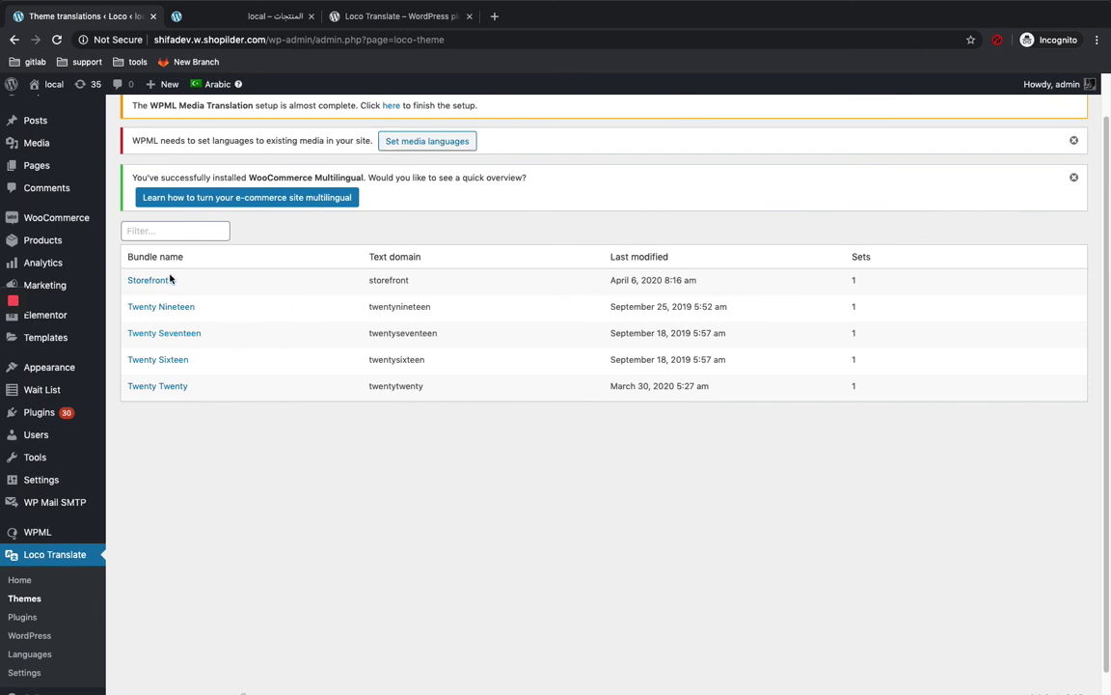
{"action": "scroll", "coordinate": [183, 286], "scroll_direction": "down", "scroll_amount": 1}
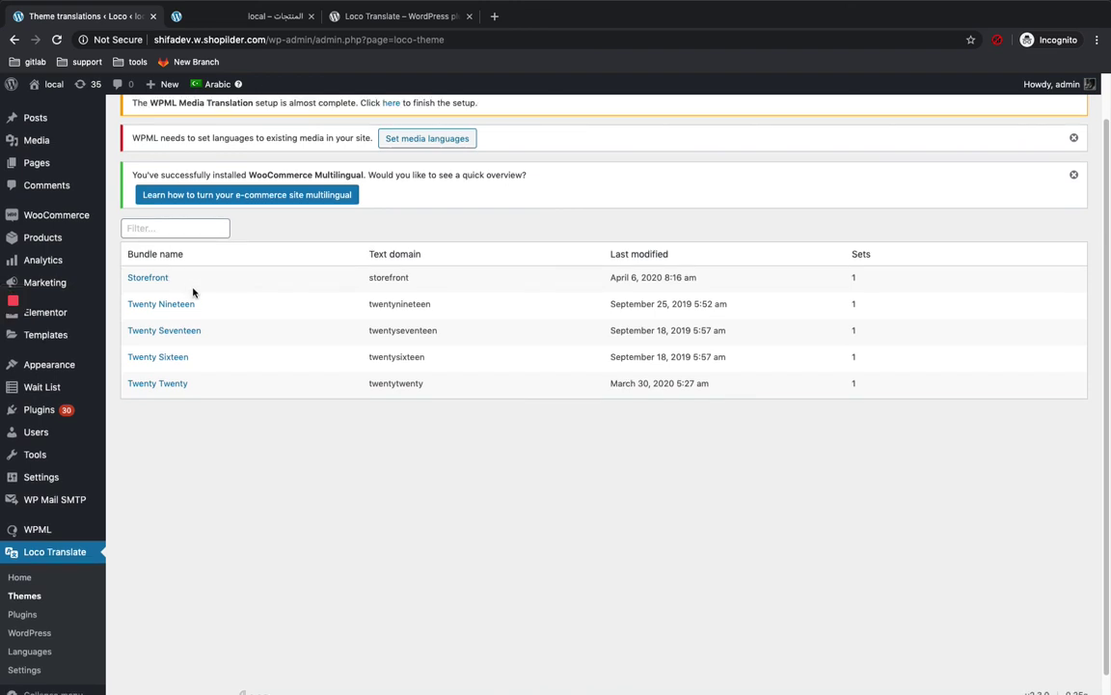
{"action": "scroll", "coordinate": [193, 292], "scroll_direction": "down", "scroll_amount": 1}
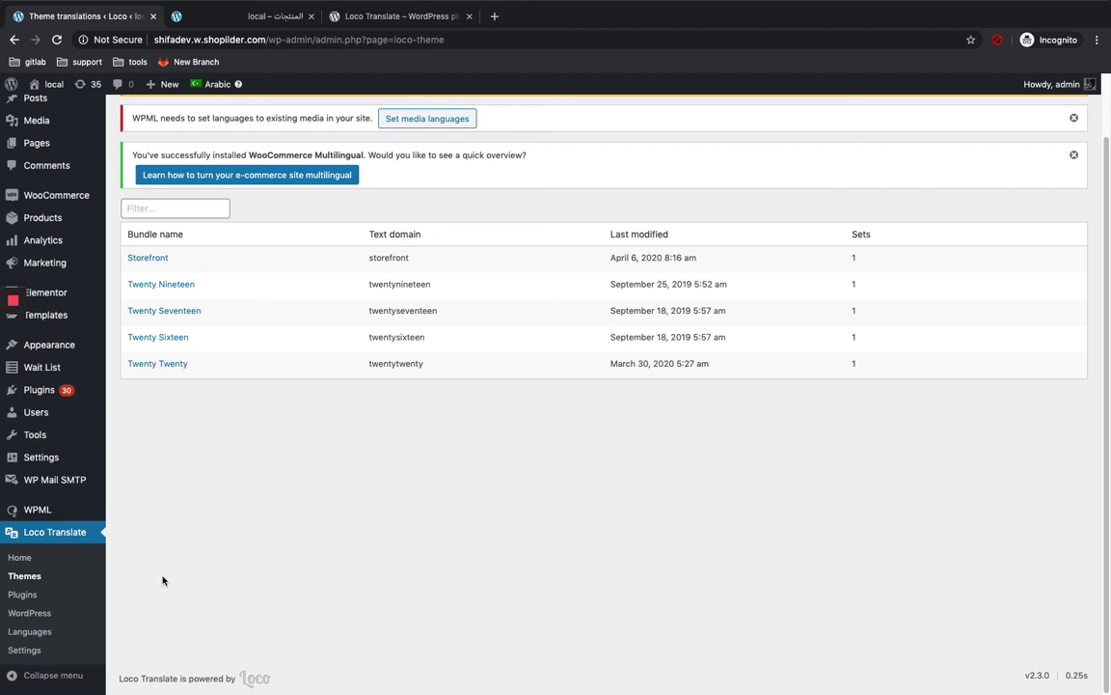
{"action": "scroll", "coordinate": [169, 576], "scroll_direction": "up", "scroll_amount": 2}
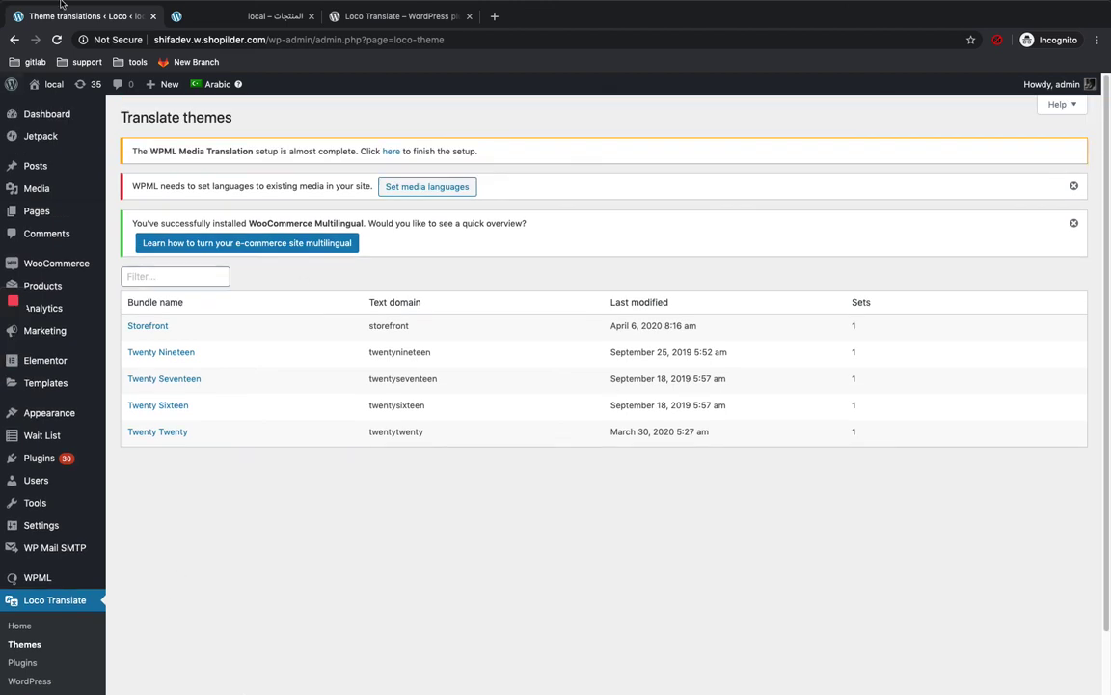
Switch to the Loco Translate plugin page on wordpress.org and view its description and version details
{"action": "left_click", "coordinate": [385, 16]}
{"action": "scroll", "coordinate": [718, 376], "scroll_direction": "down", "scroll_amount": 2}
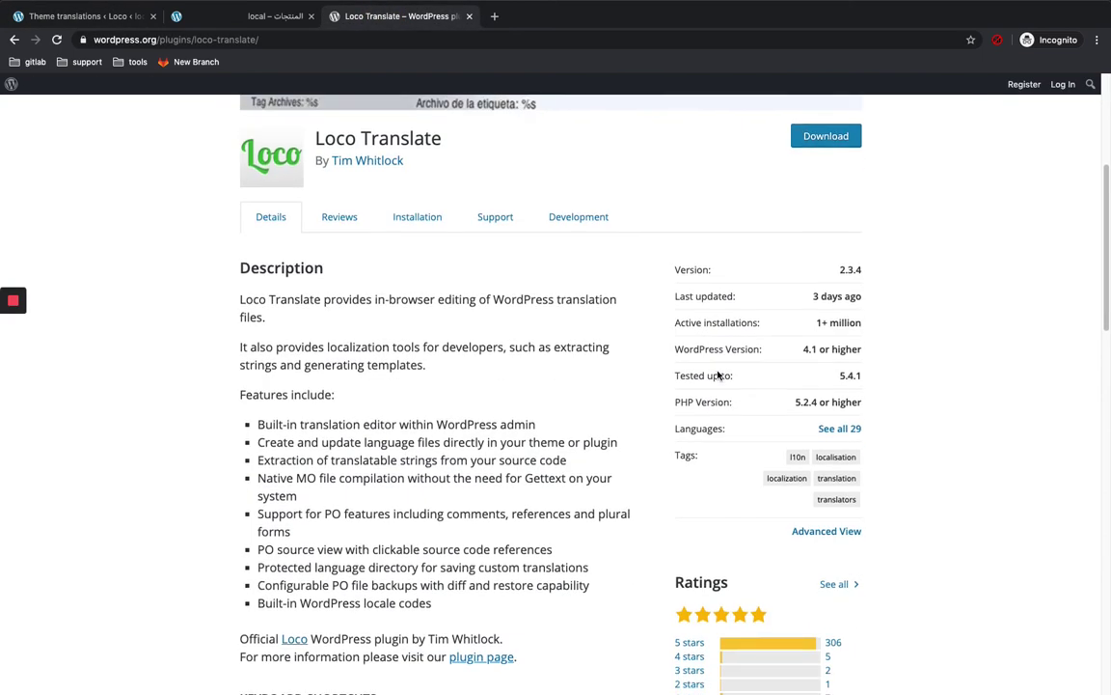
{"action": "mouse_move", "coordinate": [12, 319]}
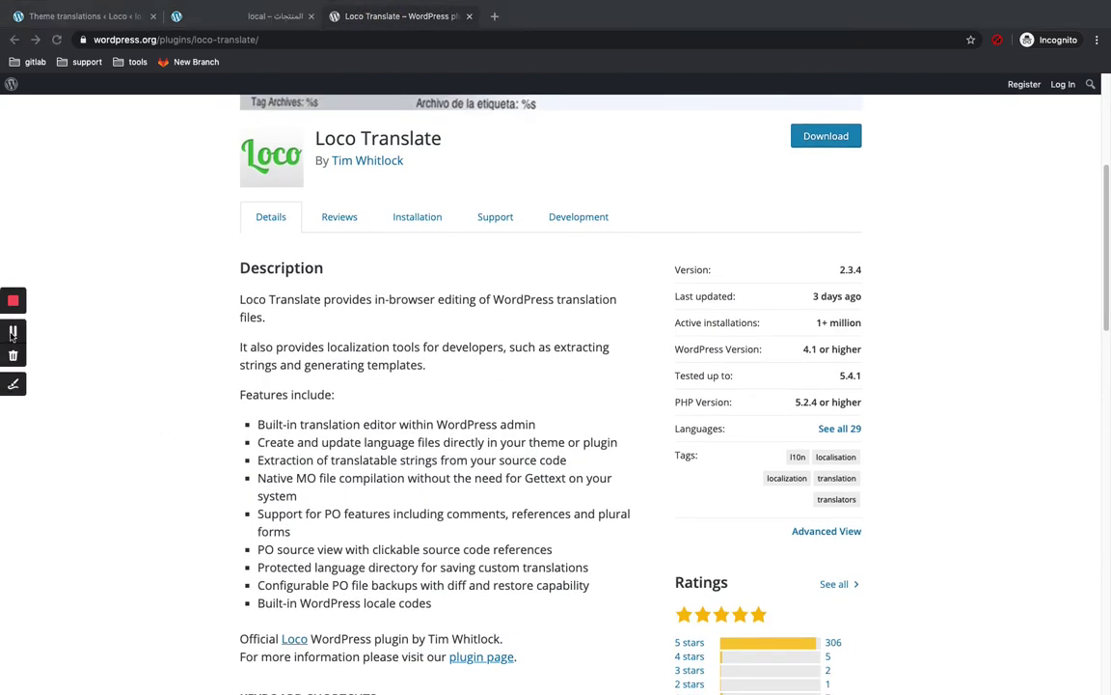